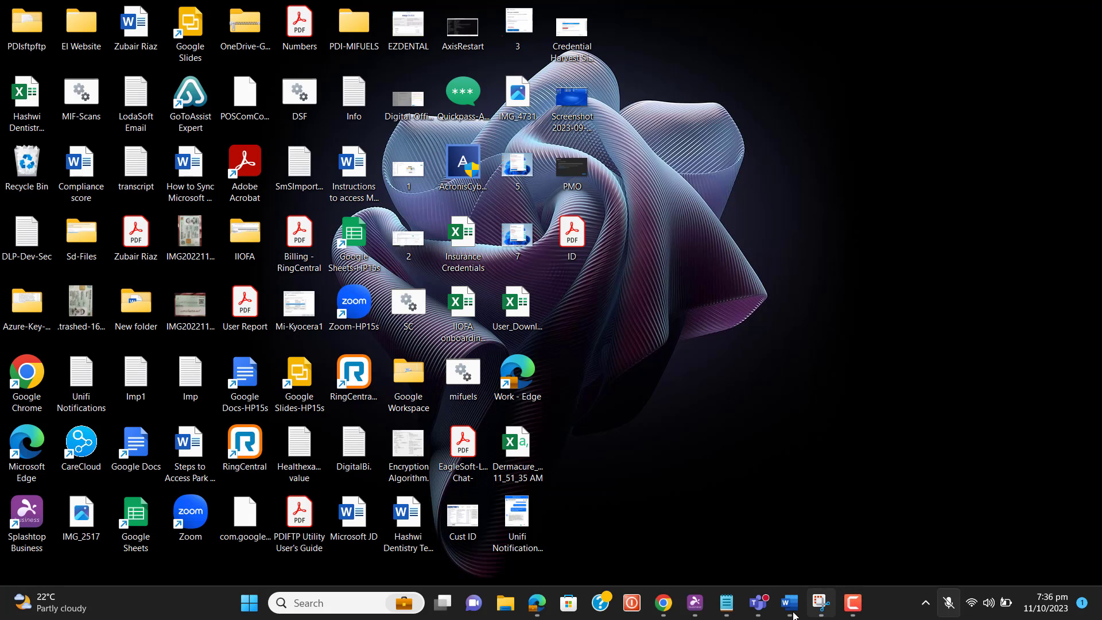
# Step: Read the list of required membership roles in the Word notes
pyautogui.click(790, 602)
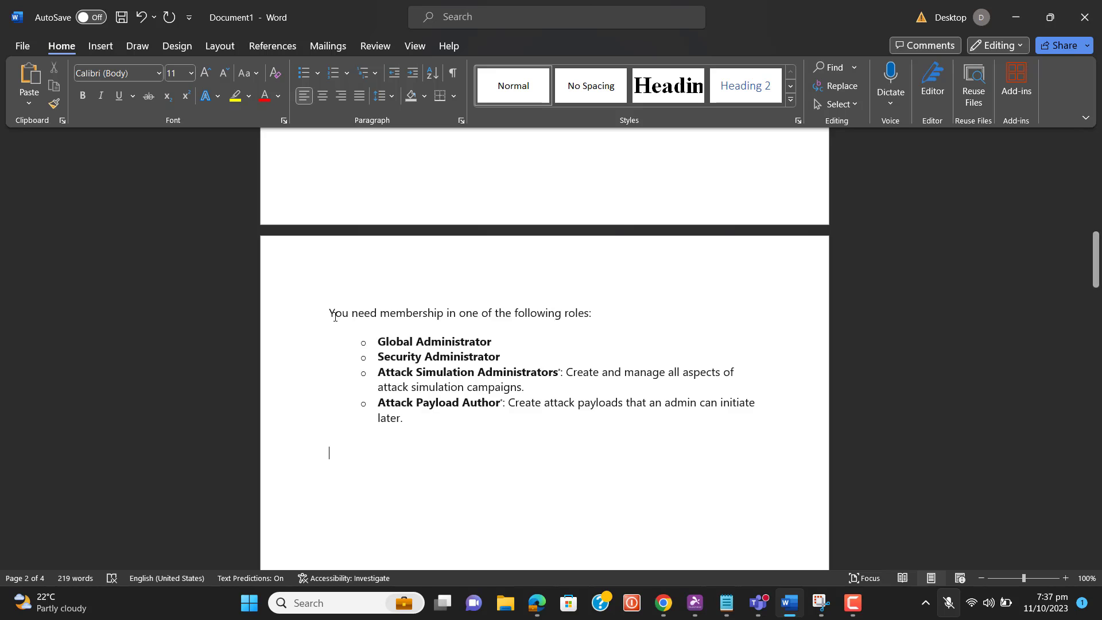
pyautogui.moveTo(328, 315); pyautogui.dragTo(633, 310)
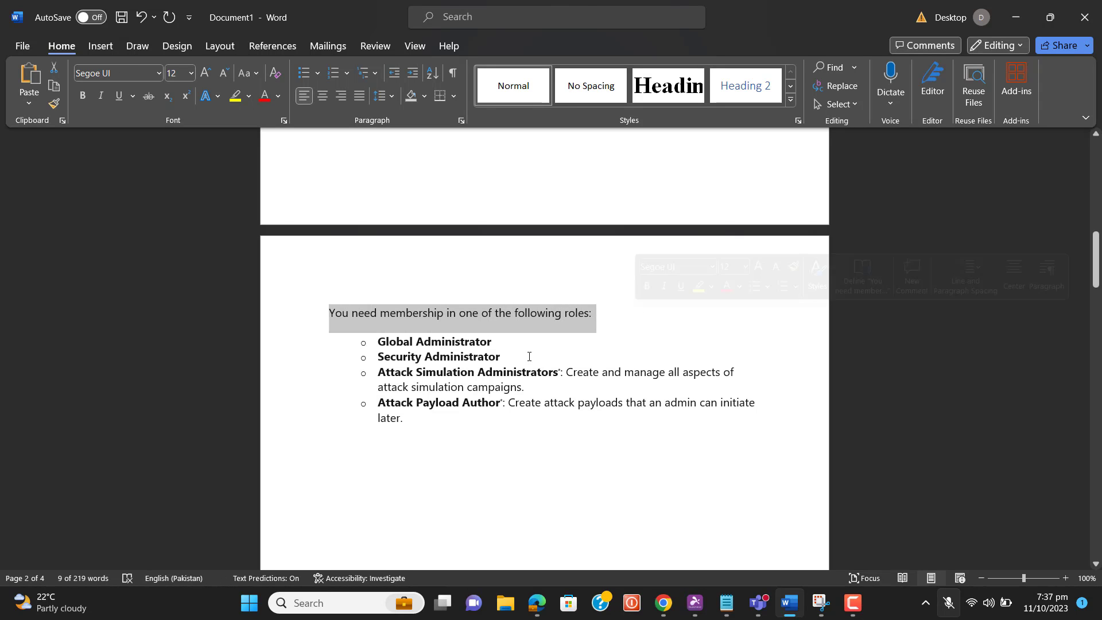
pyautogui.click(497, 344)
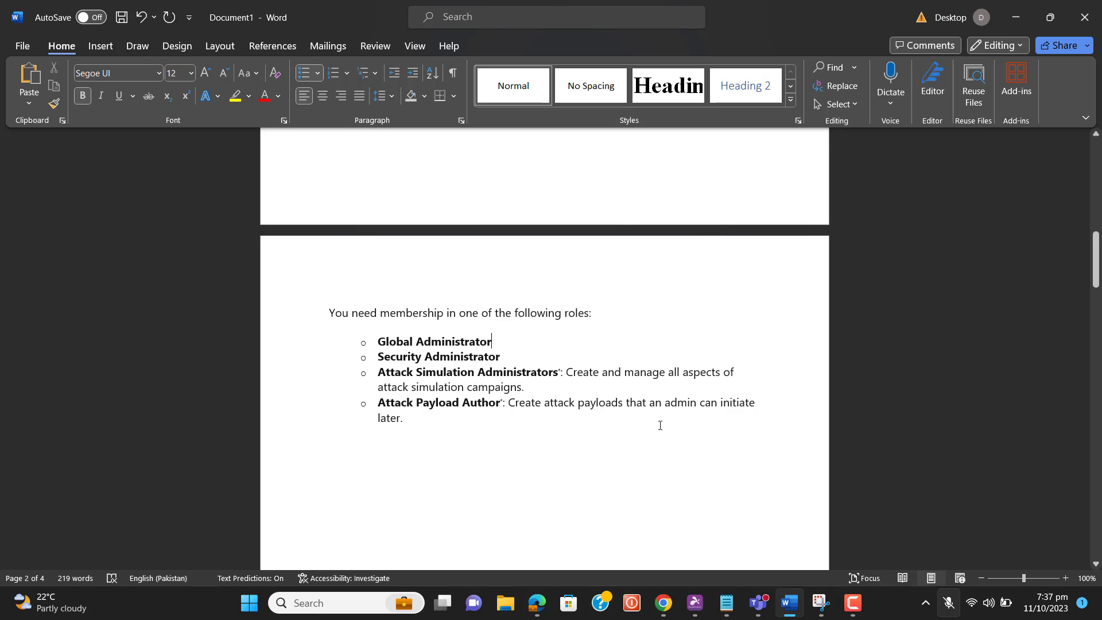
pyautogui.click(1015, 17)
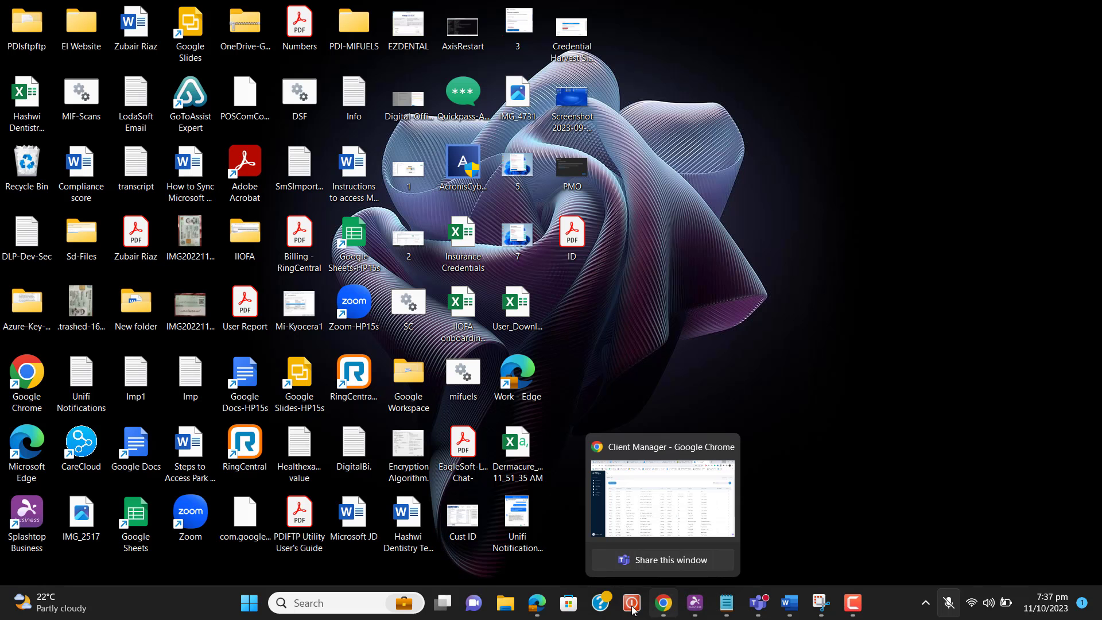
# Step: Switch to Edge and check the administrative roles assigned to the IT Admin account in the Azure portal
pyautogui.click(537, 613)
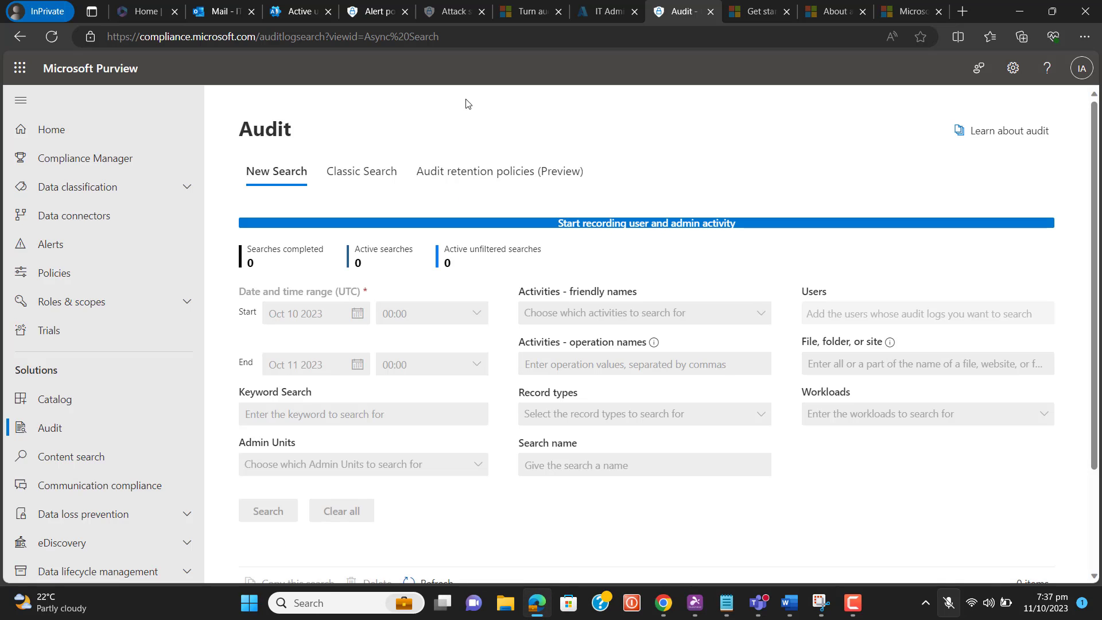
pyautogui.click(459, 5)
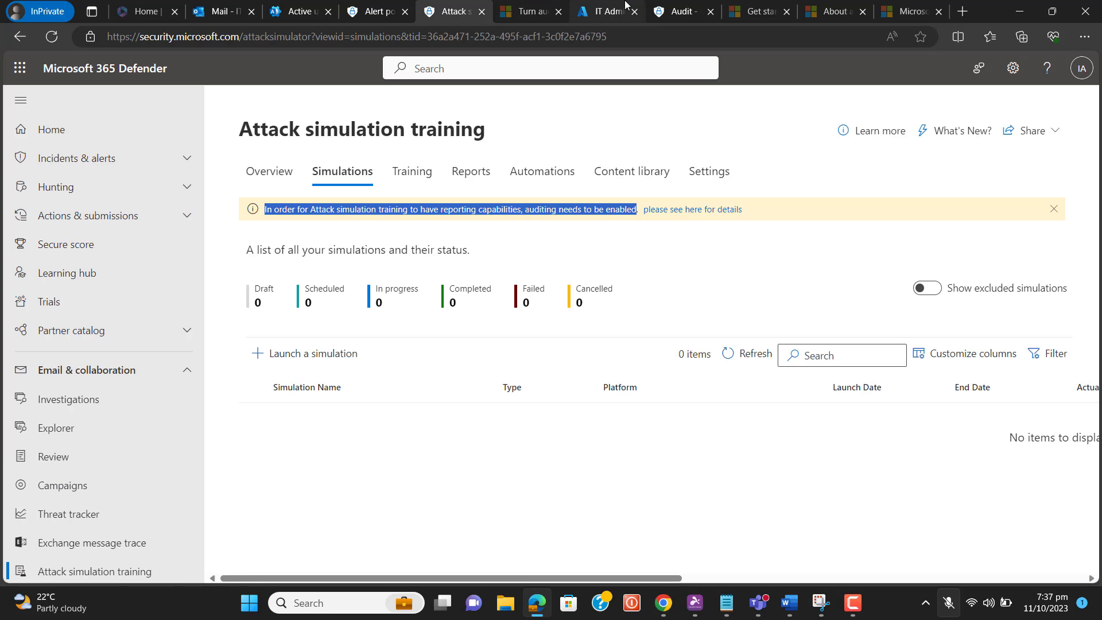
pyautogui.click(610, 9)
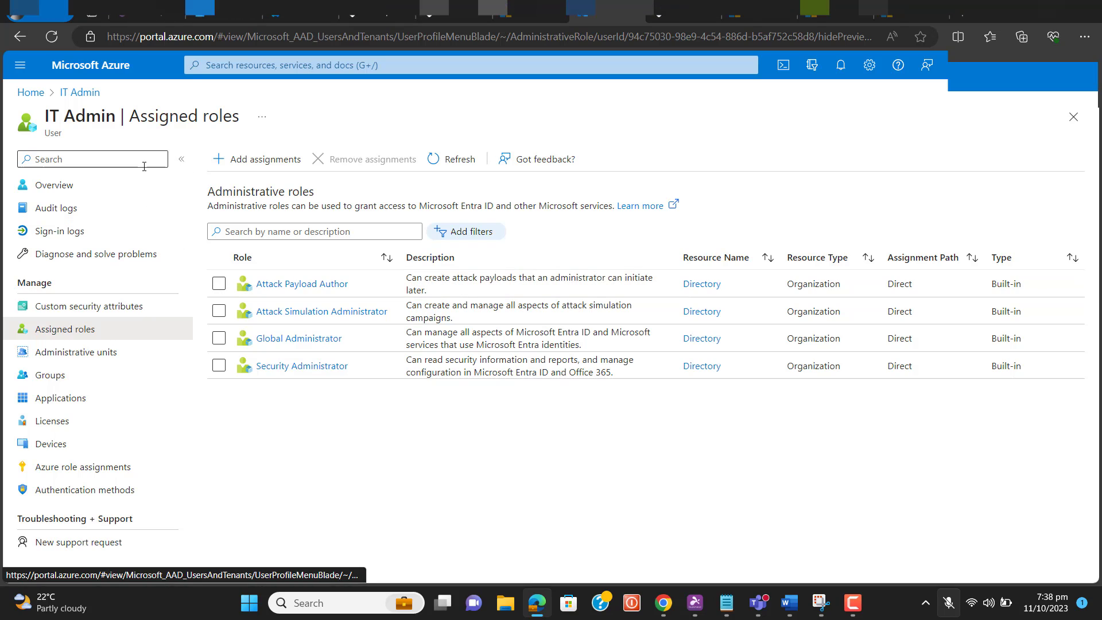
pyautogui.moveTo(241, 117); pyautogui.dragTo(47, 124)
pyautogui.click(332, 473)
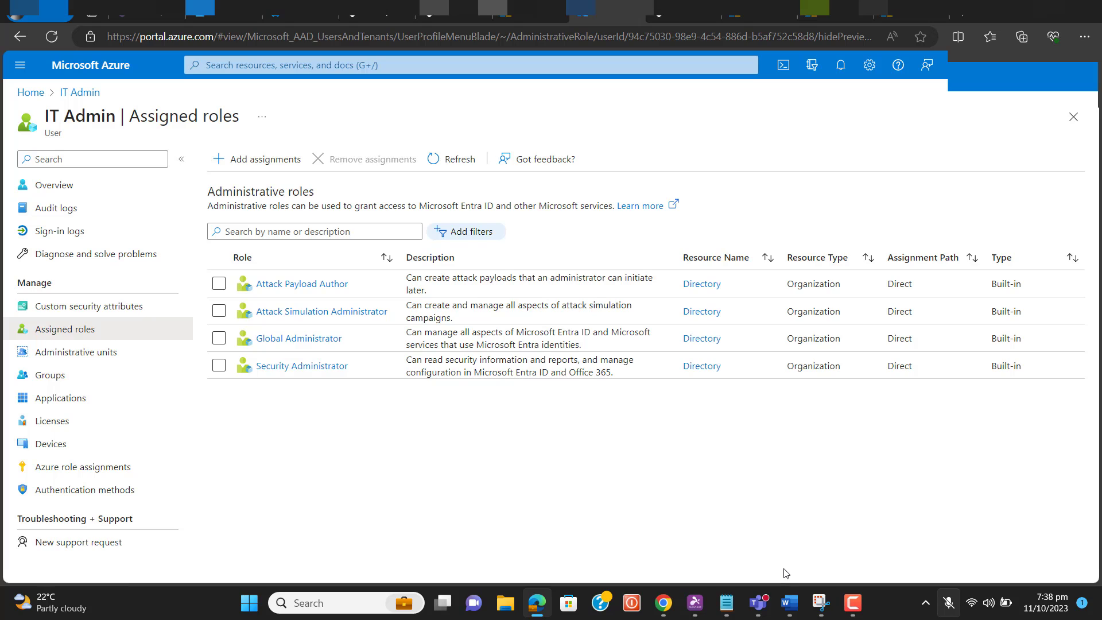
# Step: Switch to Word and review the permission notice and the auditing requirement for Attack simulation training in the notes
pyautogui.moveTo(792, 591)
pyautogui.click(788, 602)
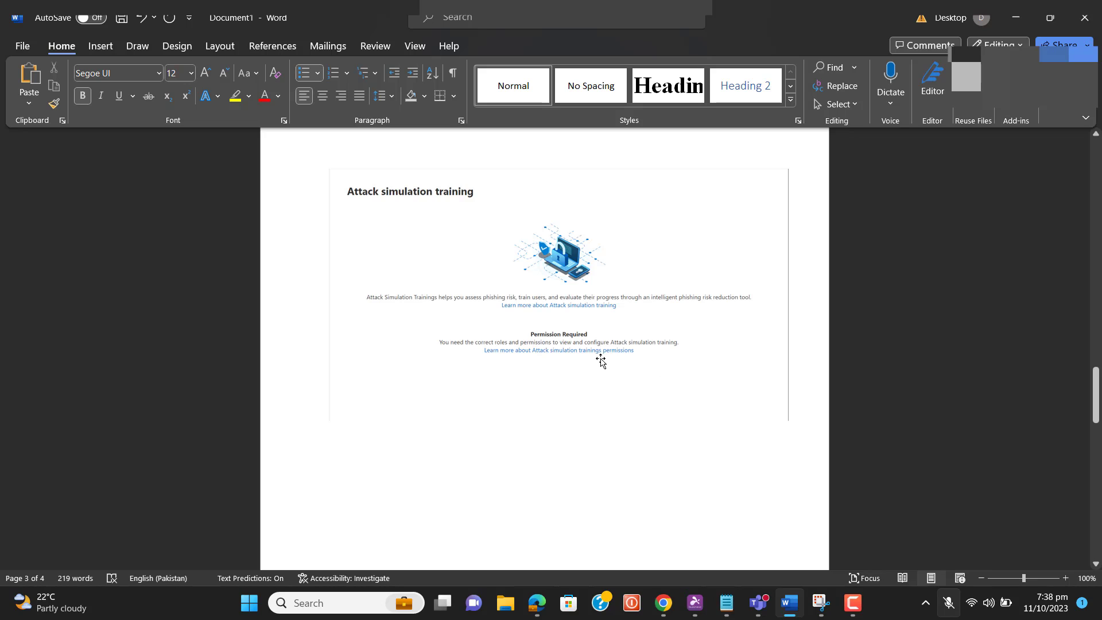
pyautogui.click(619, 362)
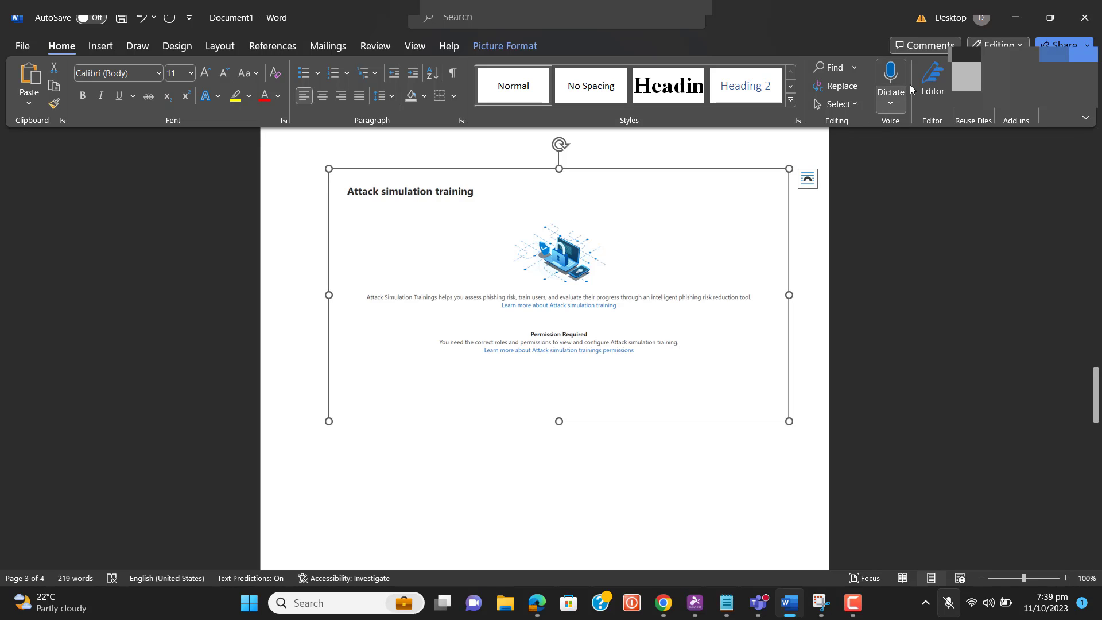
pyautogui.click(1011, 22)
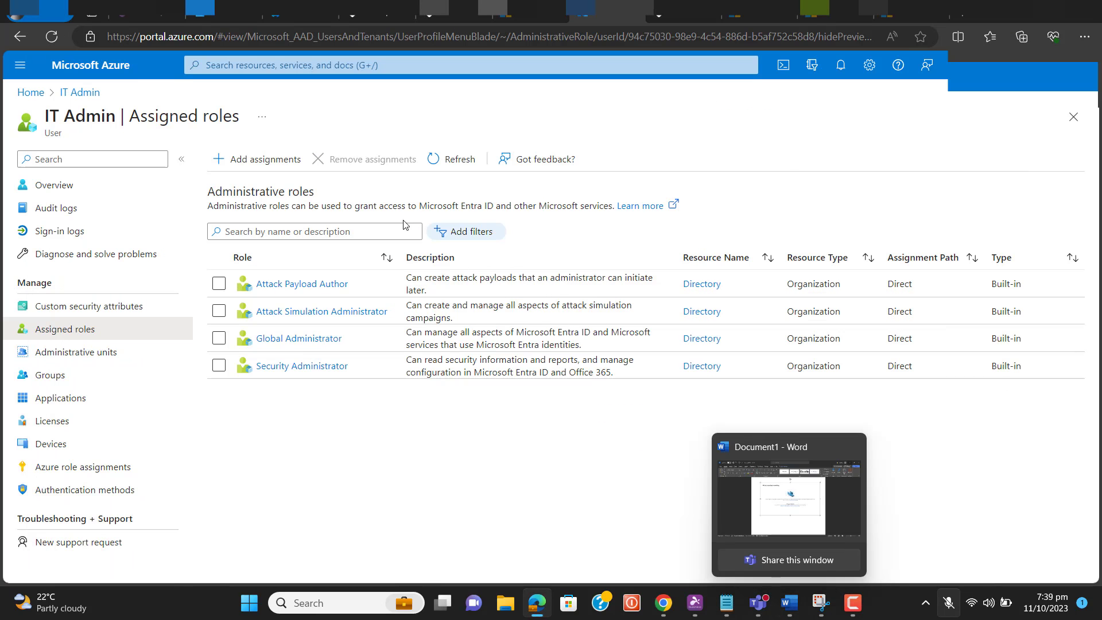
pyautogui.click(789, 609)
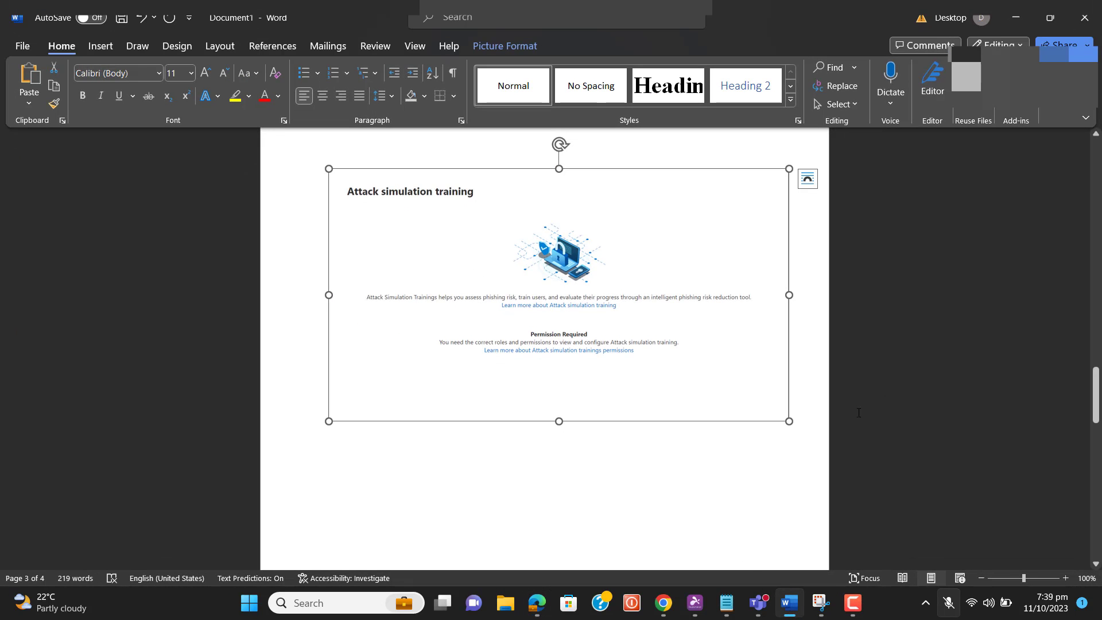
pyautogui.click(823, 445)
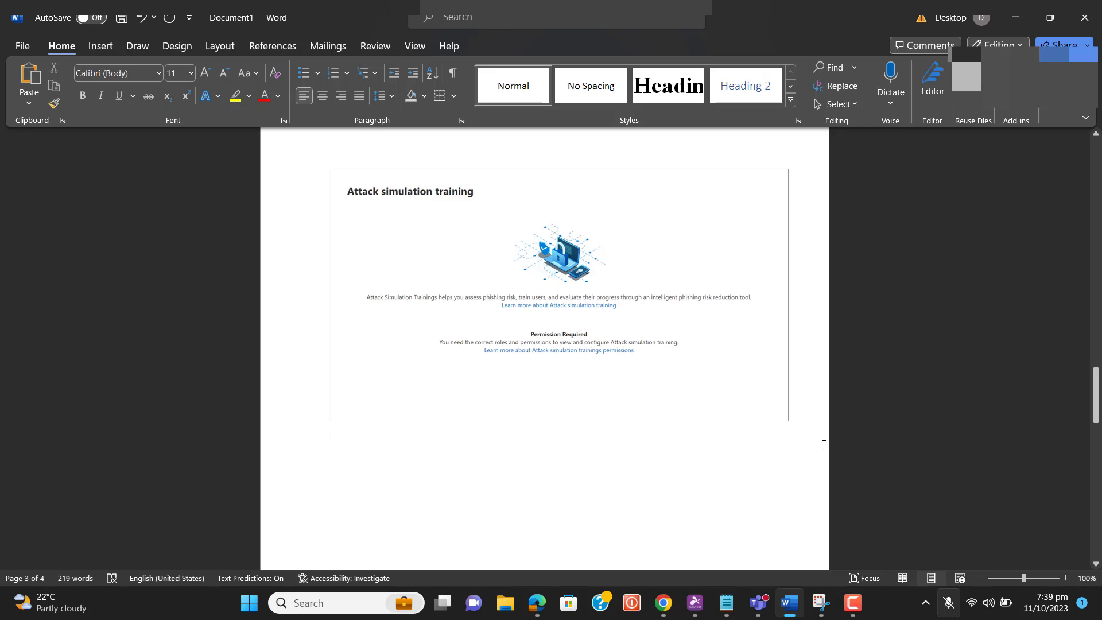
pyautogui.moveTo(1095, 396); pyautogui.dragTo(1096, 456)
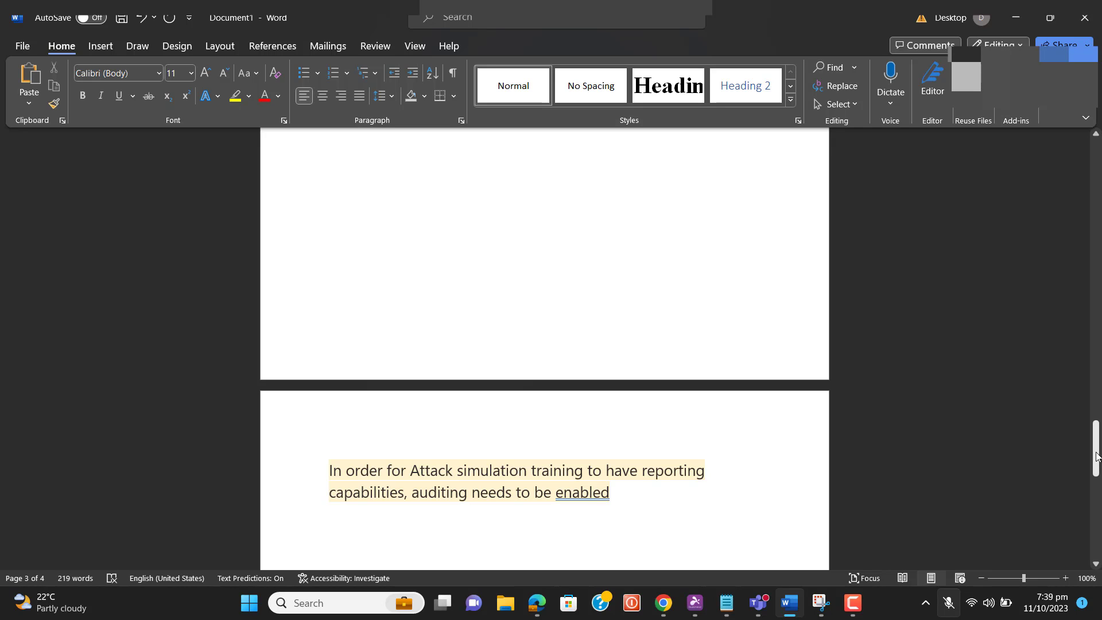
pyautogui.moveTo(1096, 456); pyautogui.dragTo(1096, 475)
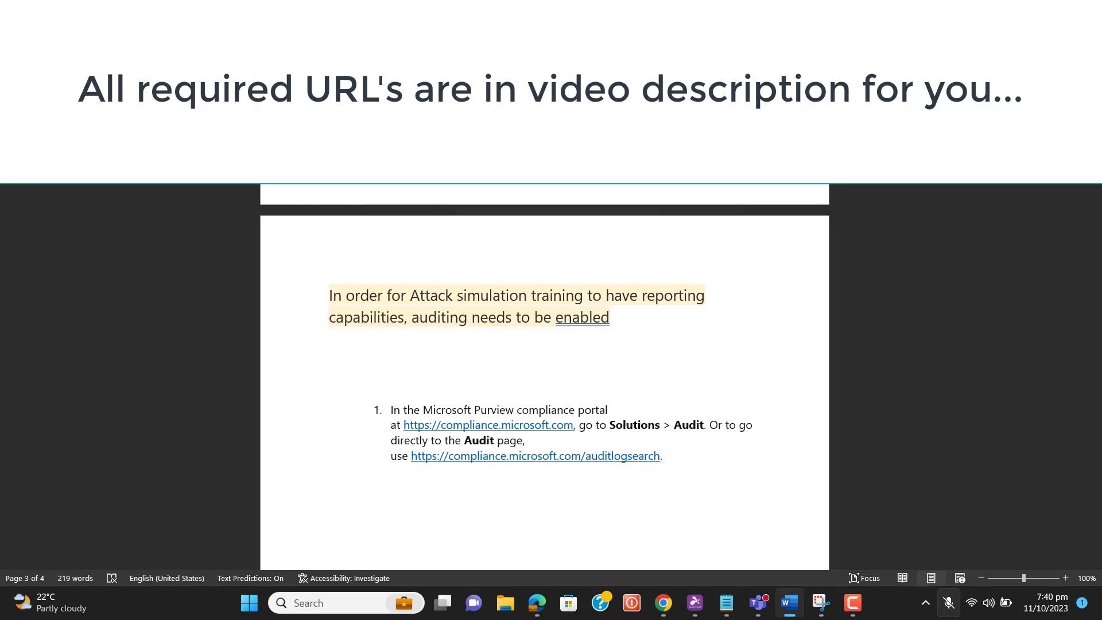
# Step: Switch to Edge and start recording user and admin activity on the Microsoft Purview Audit page
pyautogui.hotkey('alt', 'Tab')
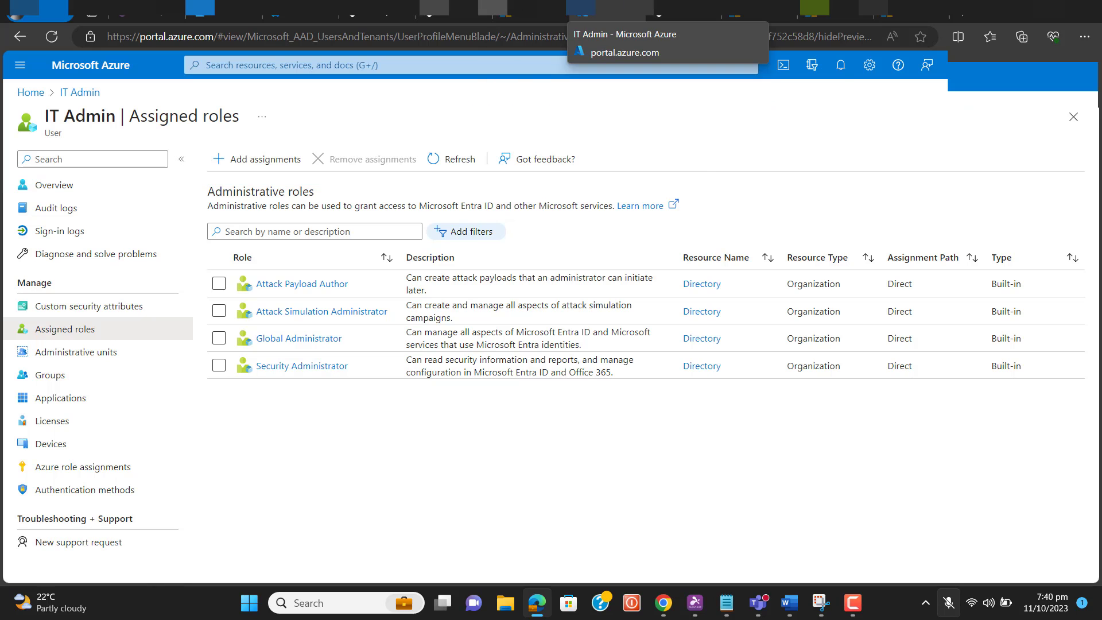
pyautogui.click(683, 10)
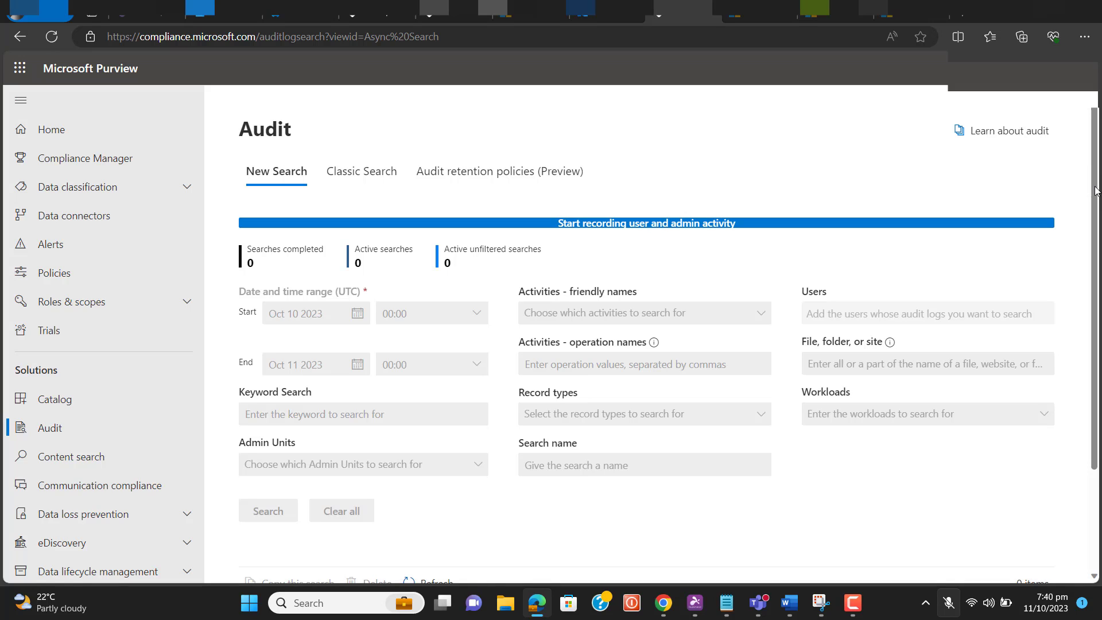
pyautogui.moveTo(1096, 218); pyautogui.dragTo(1097, 321)
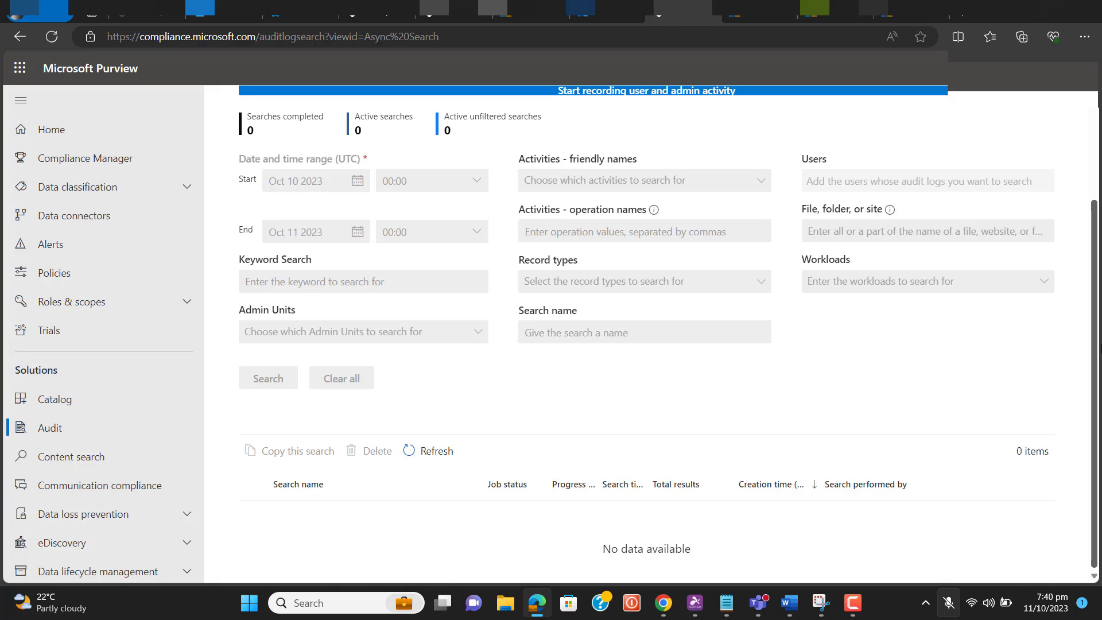
pyautogui.scroll(3, 646, 333)
pyautogui.click(661, 228)
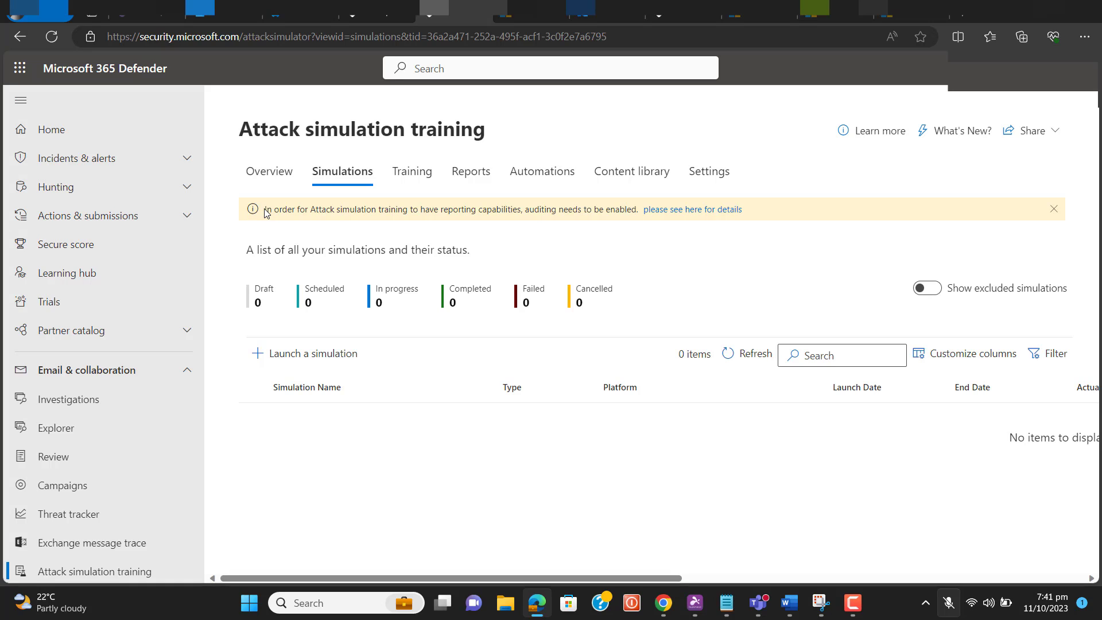
# Step: Examine the auditing notice on the Simulations page of Attack simulation training in Microsoft 365 Defender
pyautogui.moveTo(237, 133); pyautogui.dragTo(500, 132)
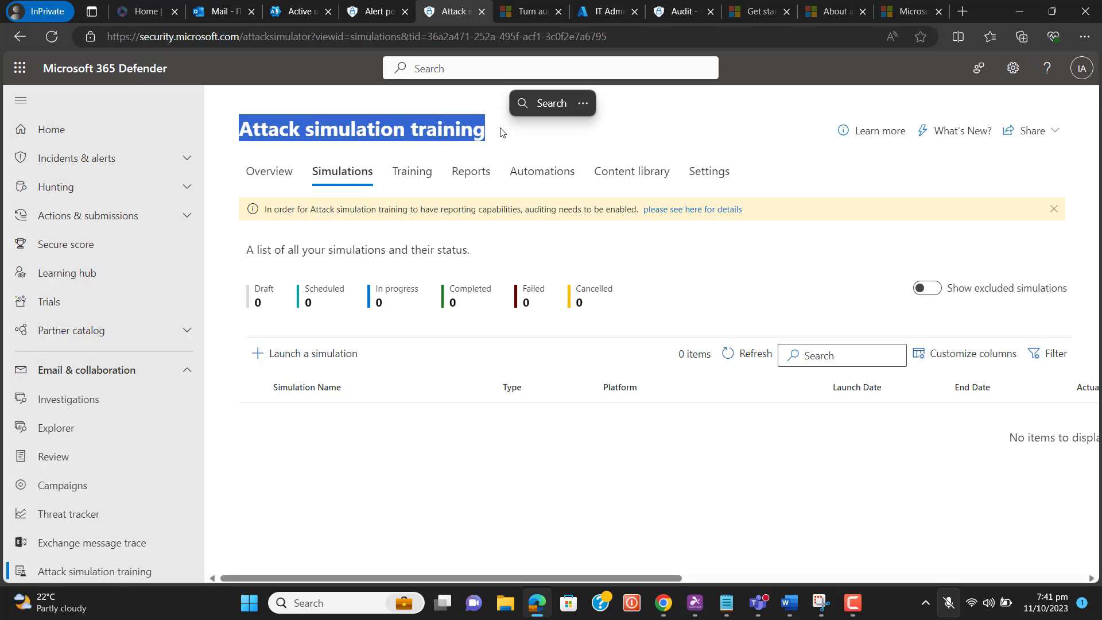
pyautogui.click(280, 221)
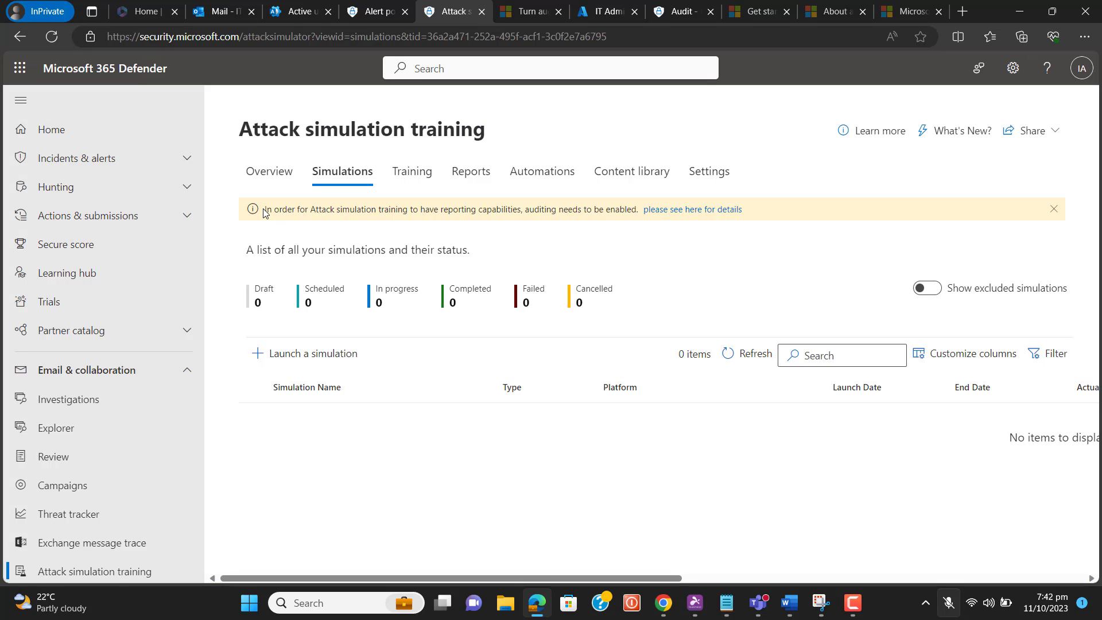
pyautogui.moveTo(265, 213); pyautogui.dragTo(643, 220)
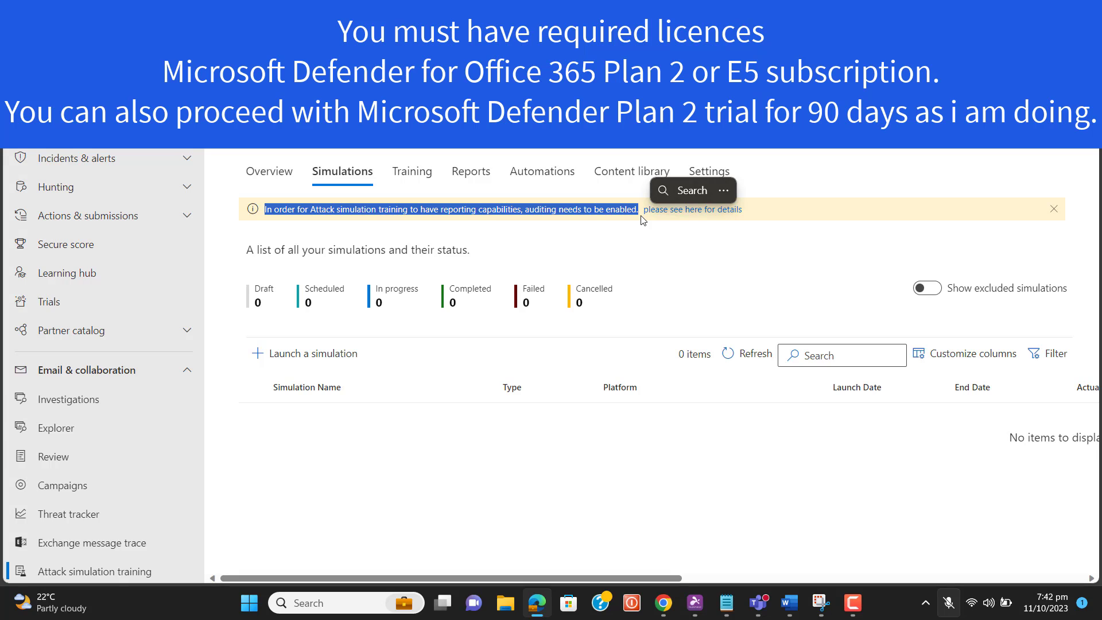
pyautogui.click(654, 257)
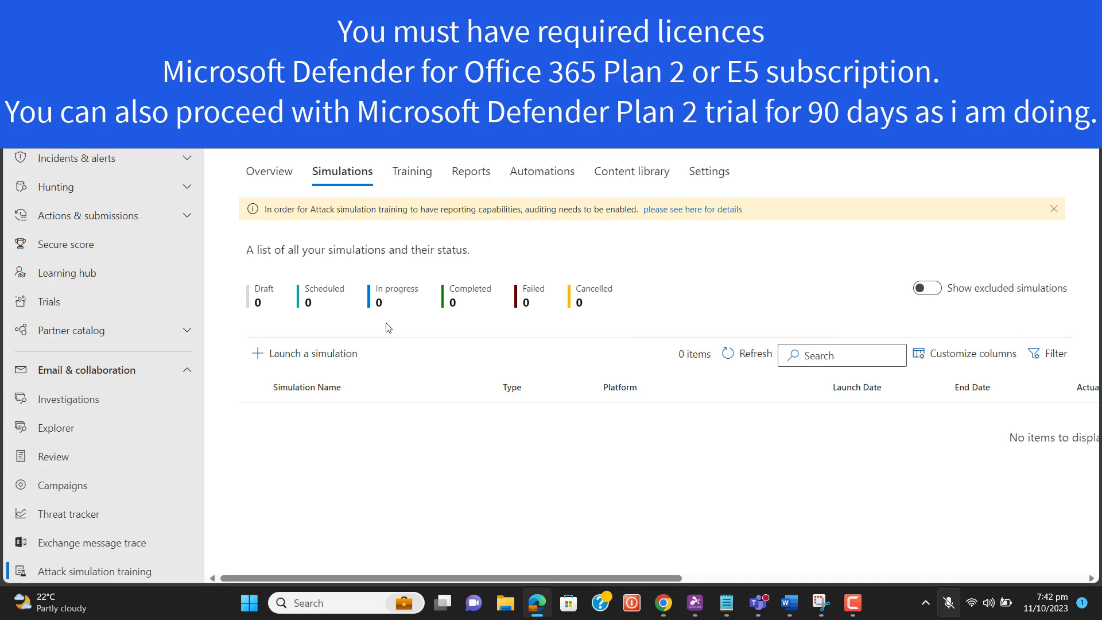
# Step: Launch a new simulation, review the details of the Credential Harvest technique, and proceed with that technique selected
pyautogui.click(327, 358)
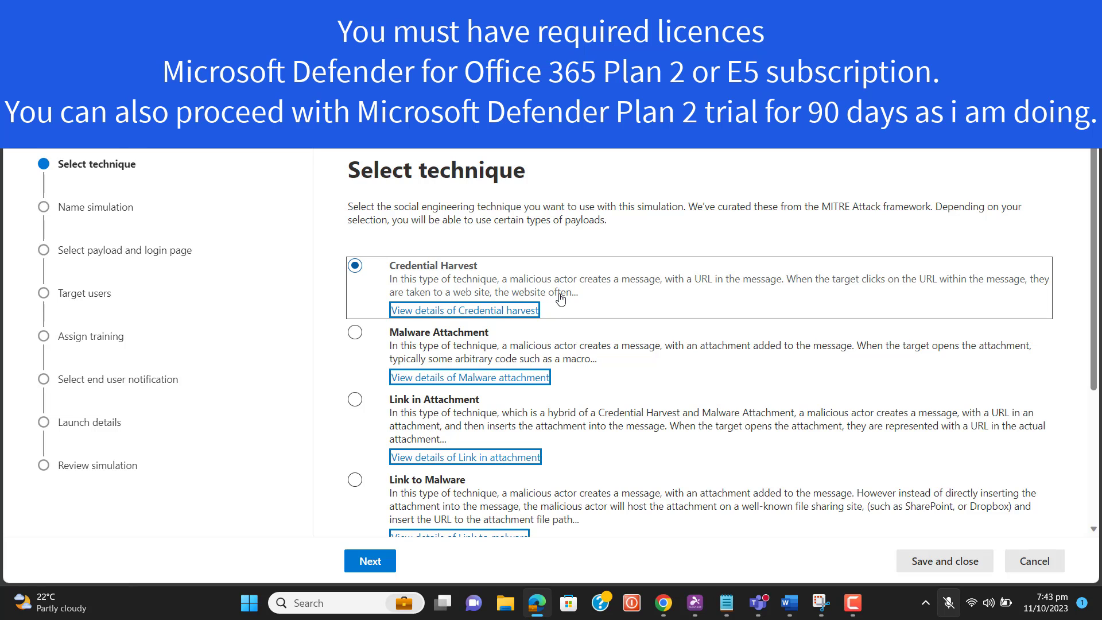
pyautogui.click(503, 312)
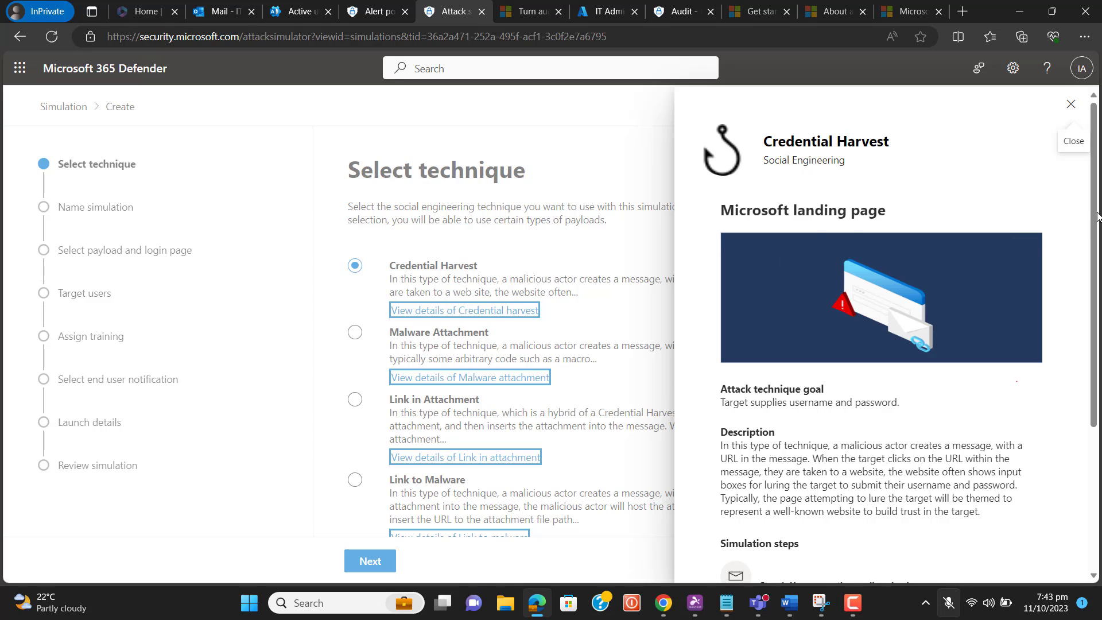
pyautogui.scroll(-4, 1097, 216)
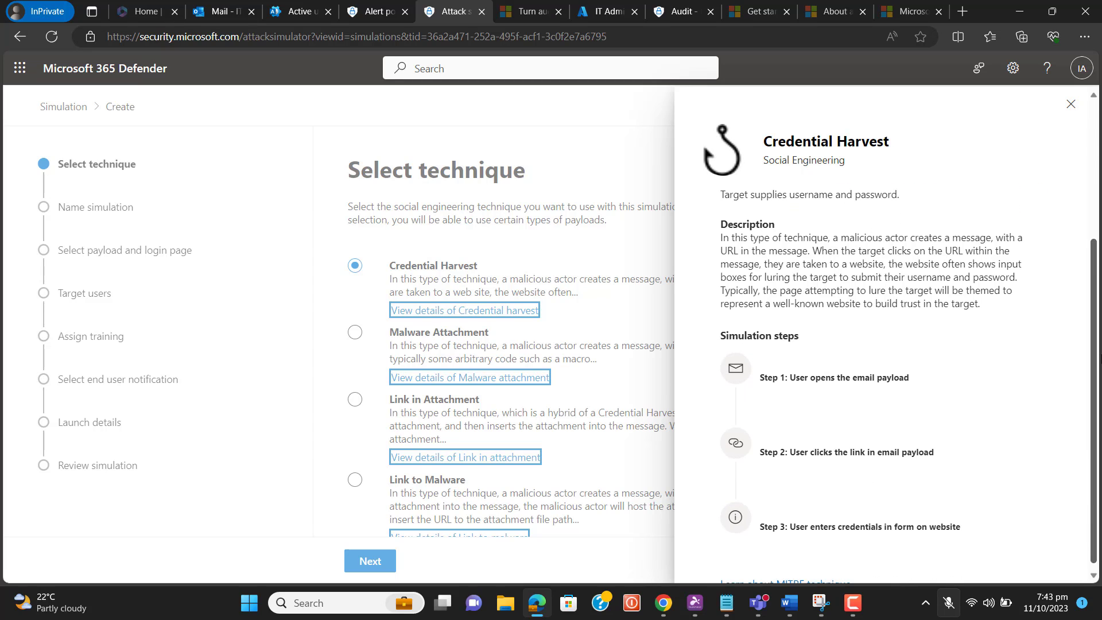
pyautogui.scroll(-1, 883, 373)
pyautogui.scroll(4, 1099, 358)
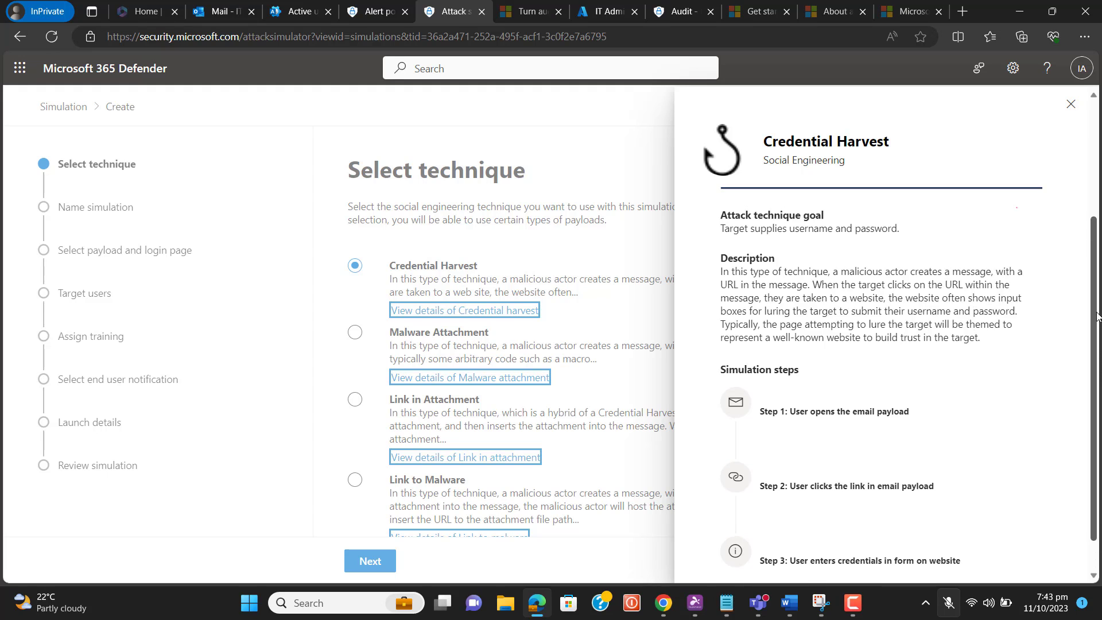
pyautogui.moveTo(1094, 226); pyautogui.dragTo(1098, 381)
pyautogui.scroll(4, 1099, 375)
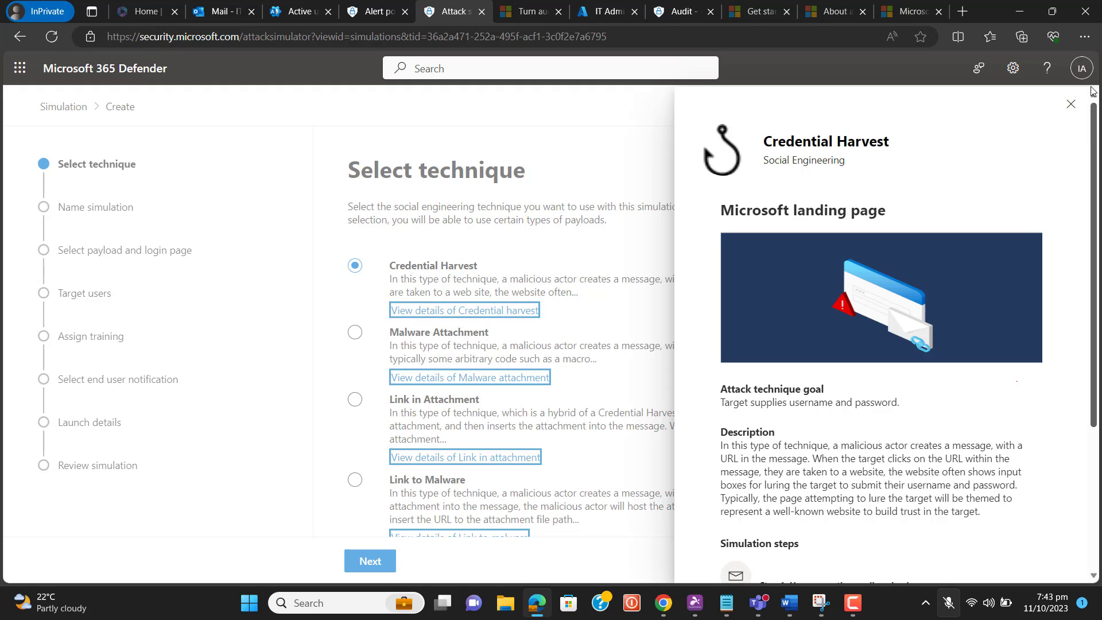
pyautogui.click(1070, 105)
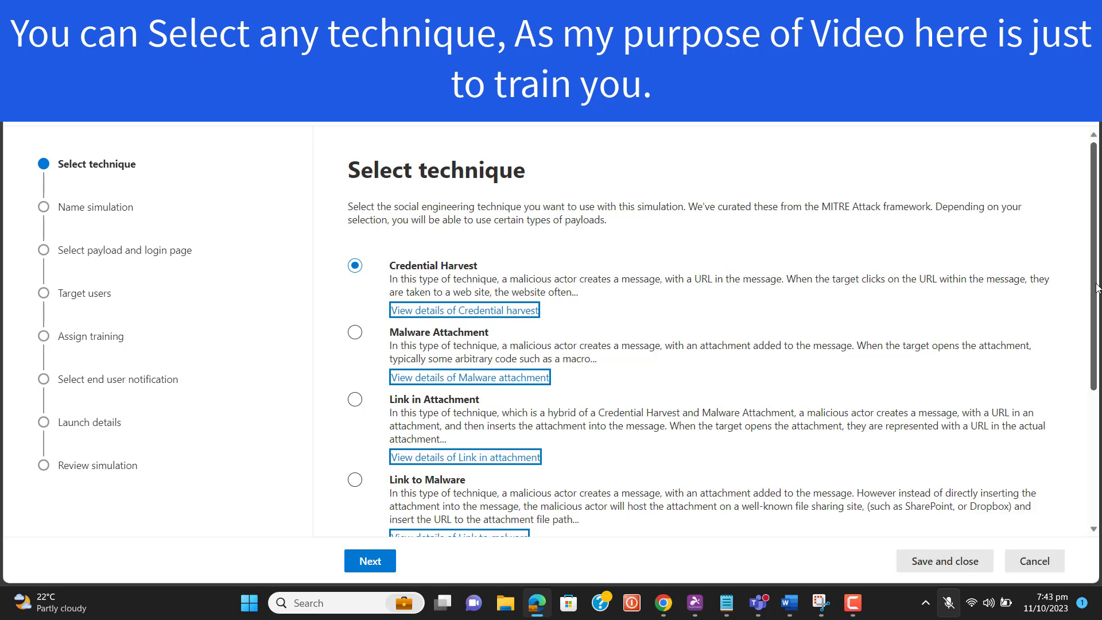
pyautogui.moveTo(1096, 287); pyautogui.dragTo(1096, 207)
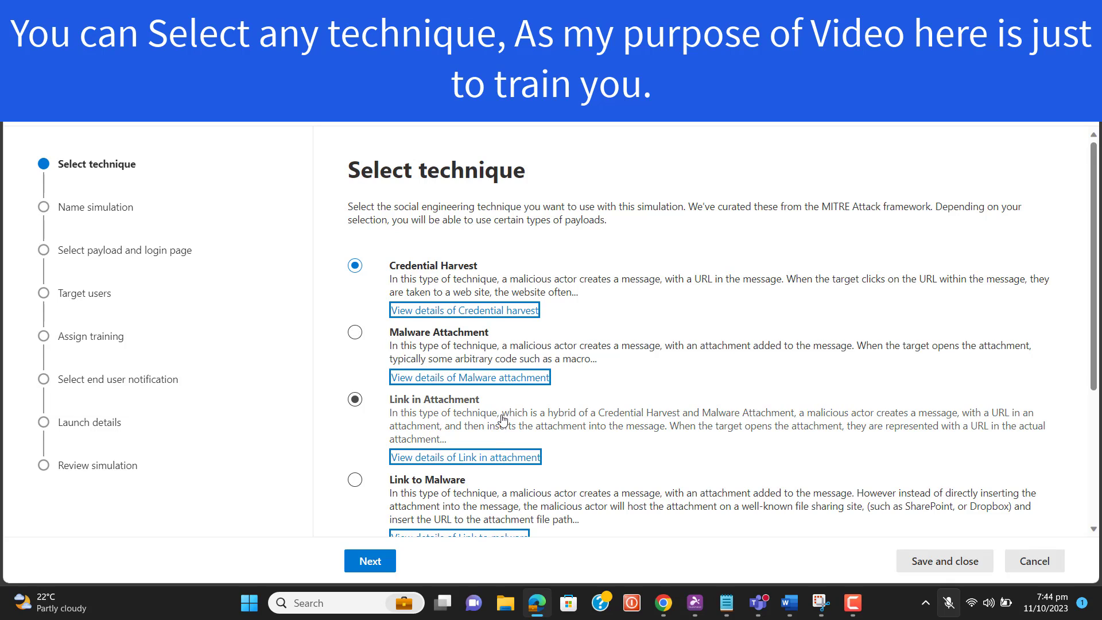
pyautogui.click(370, 561)
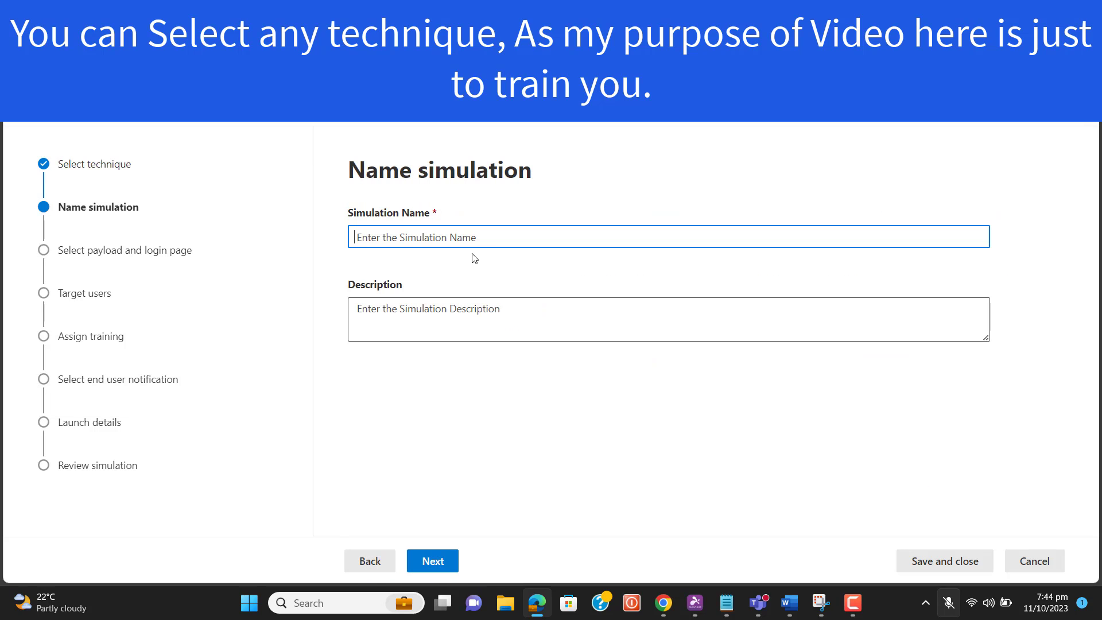
# Step: Enter Credentials Harvest as both the simulation's name and description, and continue to the payload selection
pyautogui.write('Credentials ')
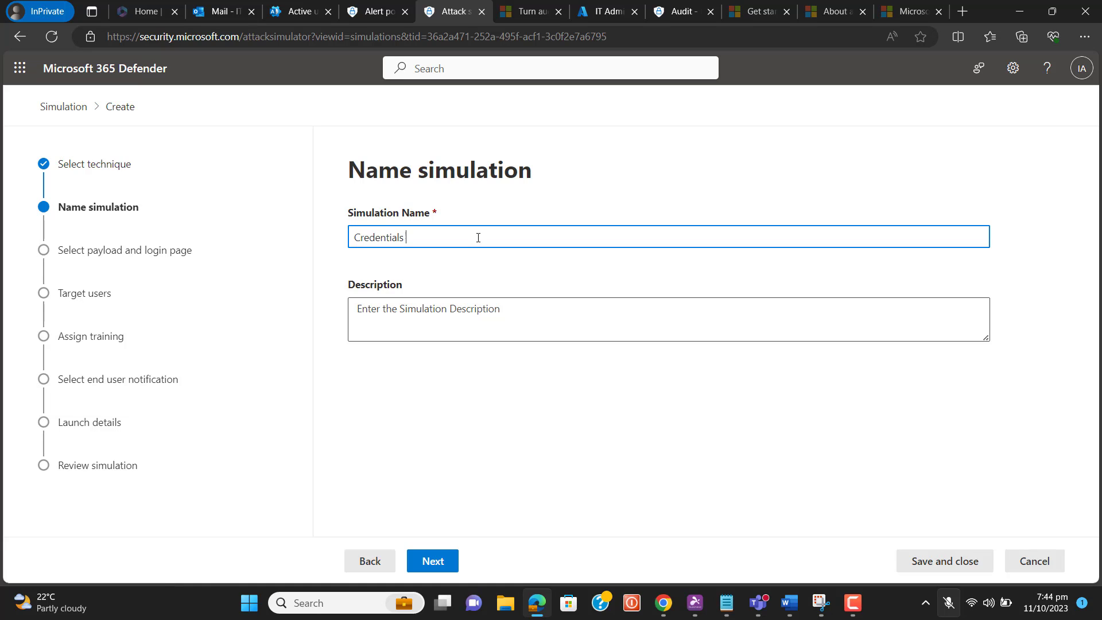
pyautogui.write('Harvest')
pyautogui.hotkey('ctrl', 'a')
pyautogui.hotkey('ctrl', 'c')
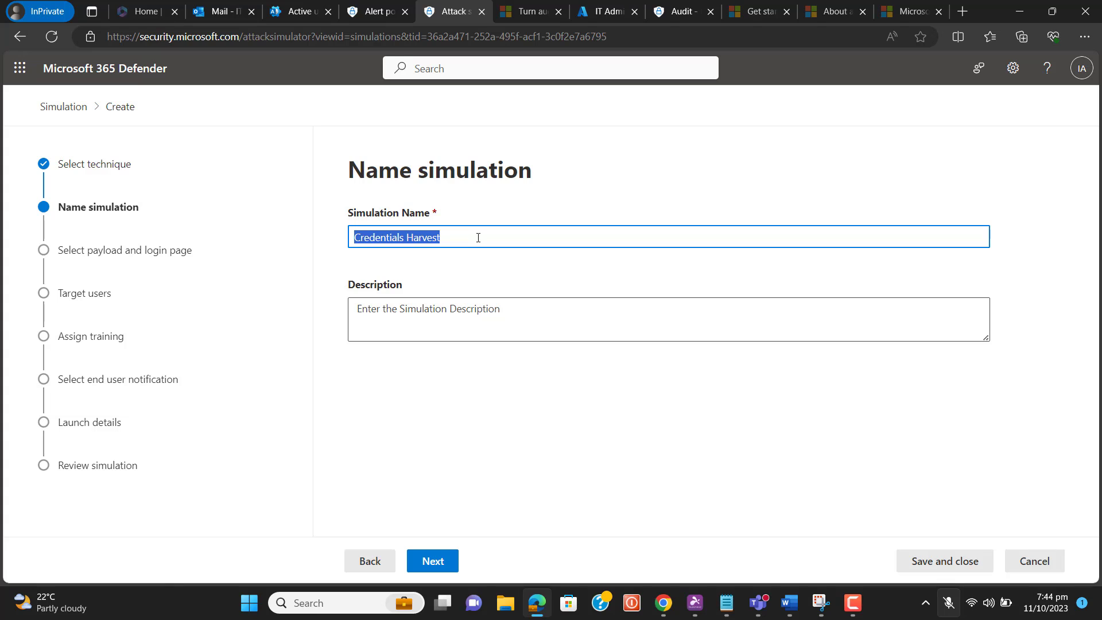
pyautogui.click(492, 309)
pyautogui.hotkey('ctrl', 'v')
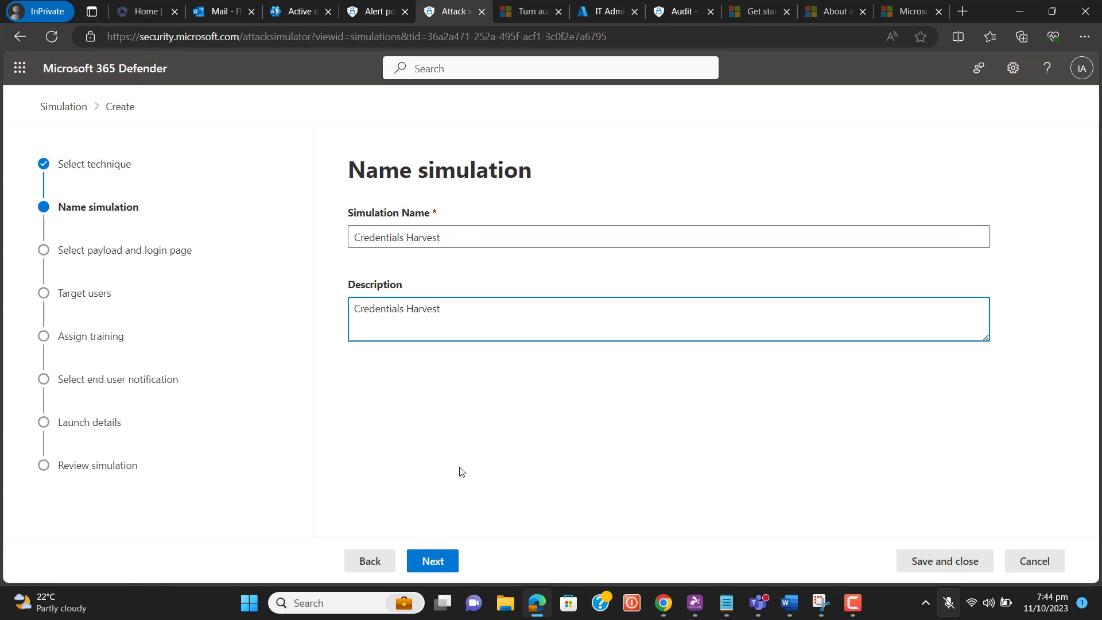
pyautogui.click(446, 561)
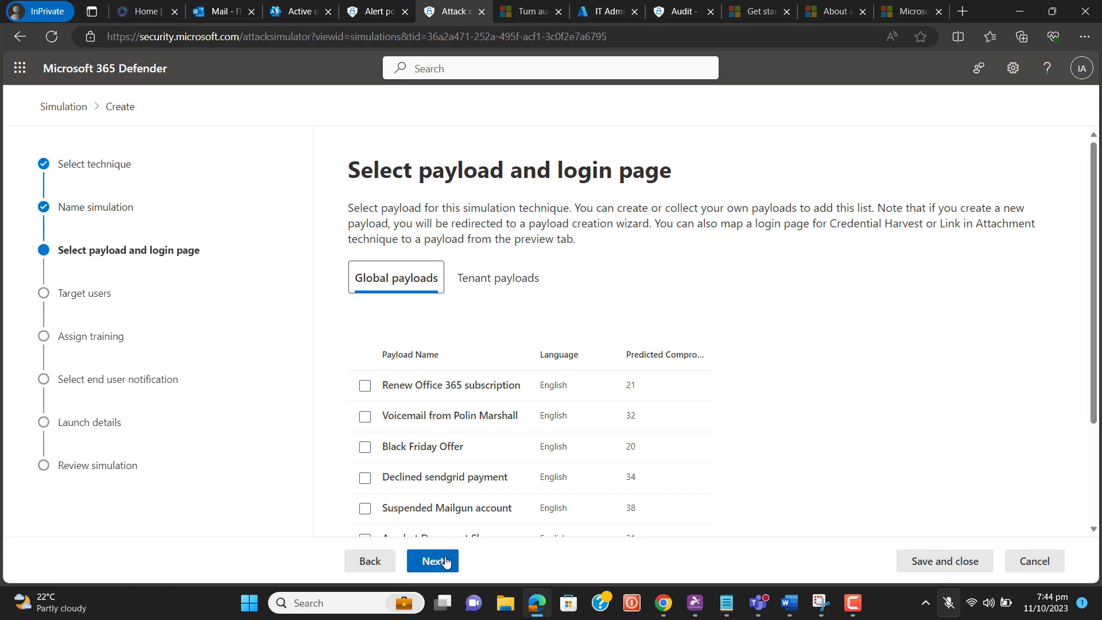
# Step: Select the 2 Failed Messages payload from the global payloads for the simulation
pyautogui.scroll(-2, 710, 340)
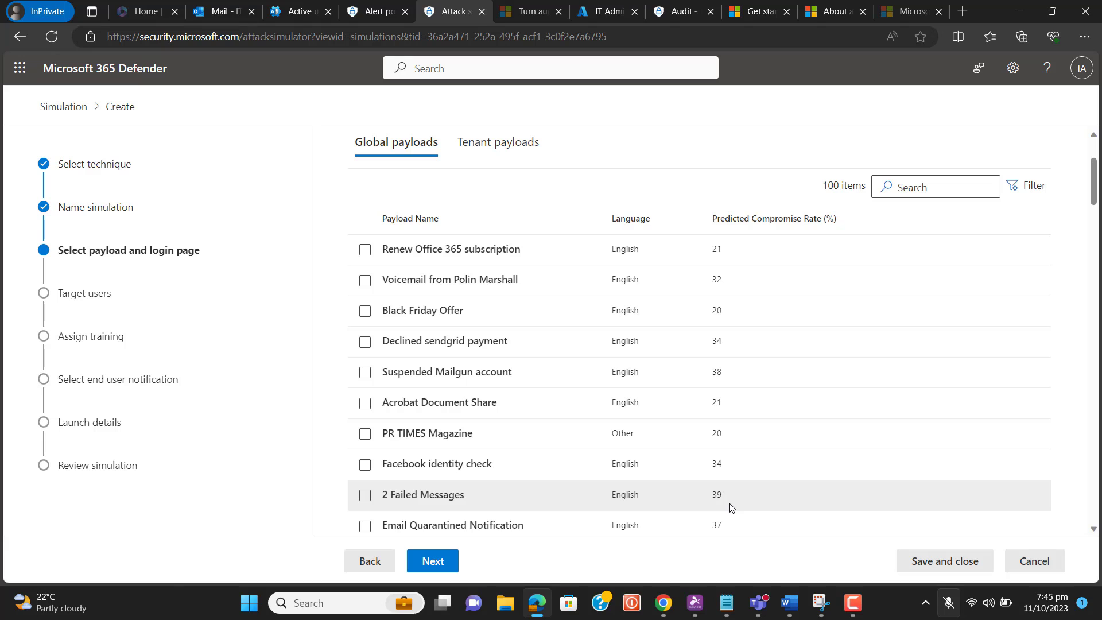
pyautogui.moveTo(724, 493); pyautogui.dragTo(535, 504)
pyautogui.click(456, 494)
pyautogui.press('Escape')
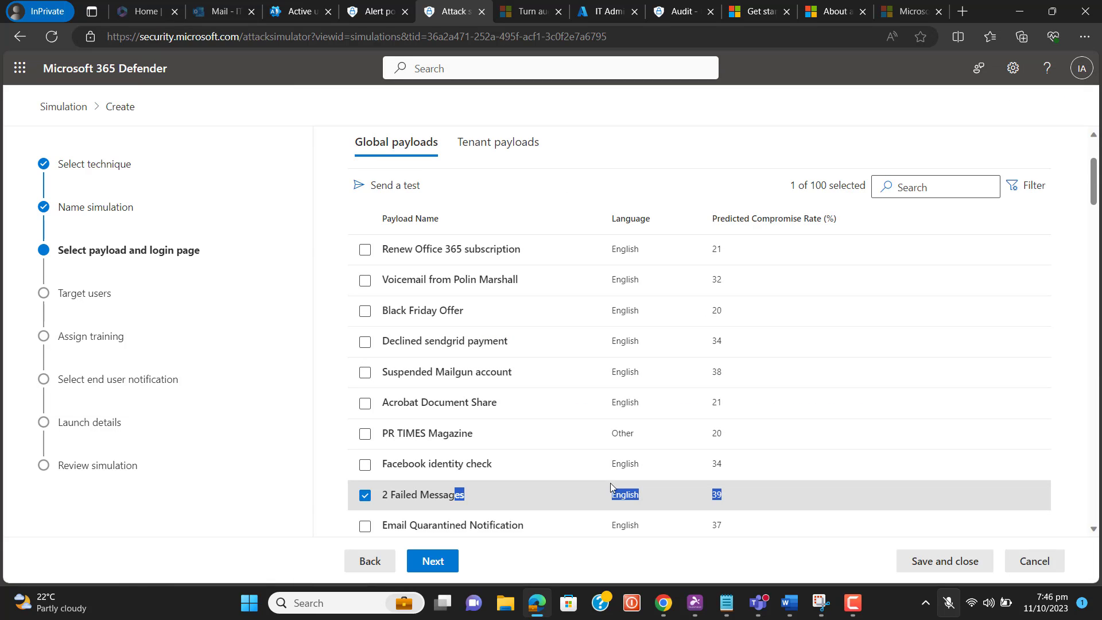
# Step: Preview the email and login page of the 2 Failed Messages payload, and continue to the target users
pyautogui.click(430, 500)
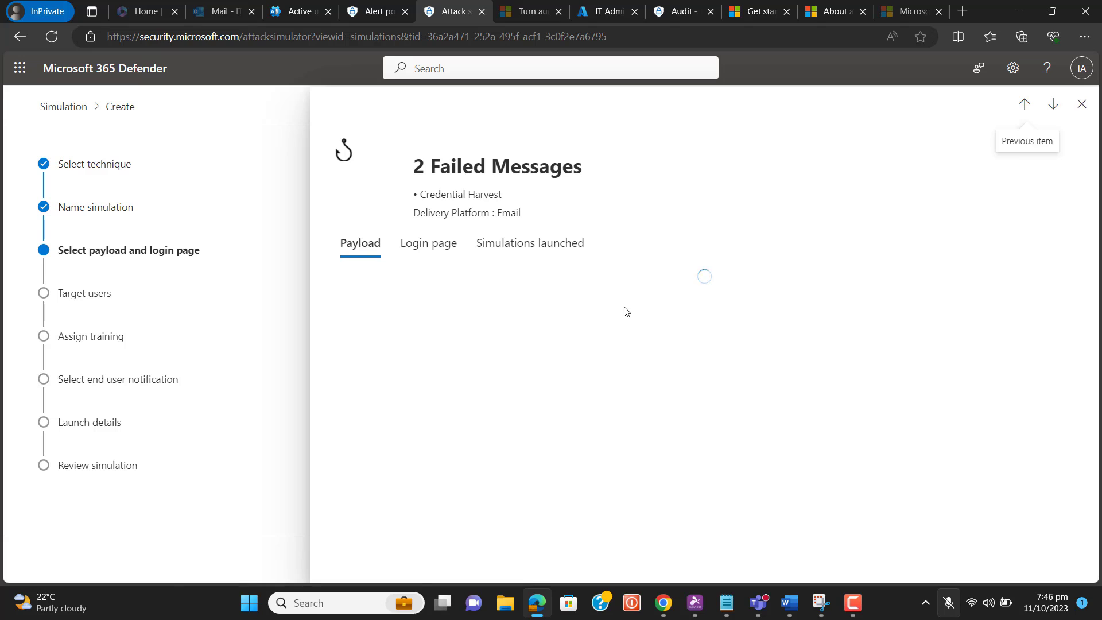
pyautogui.scroll(-1, 1051, 523)
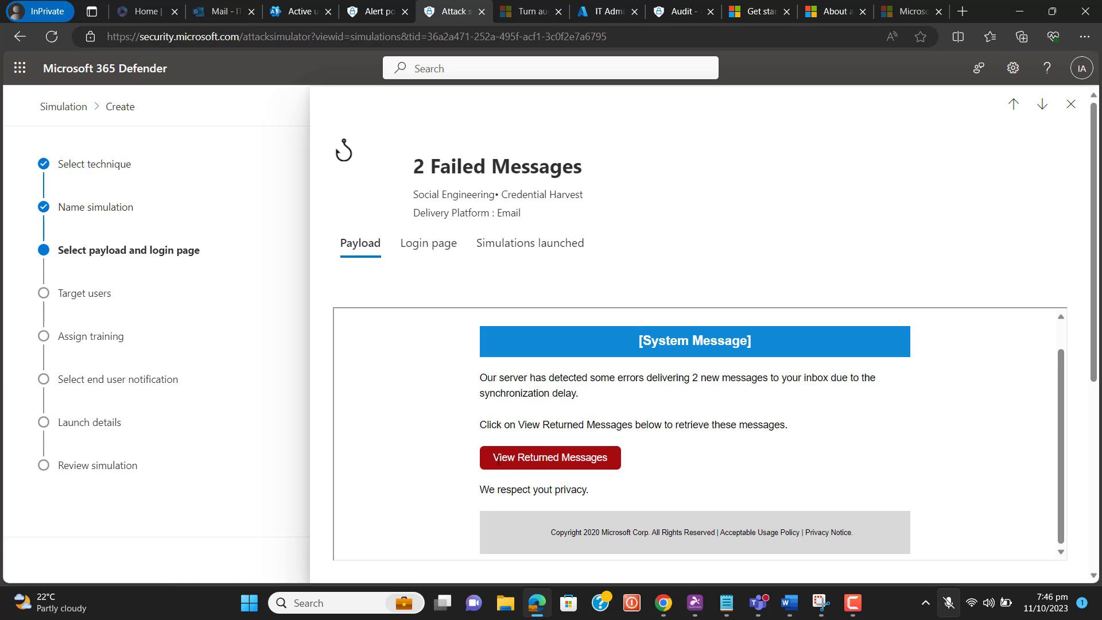
pyautogui.click(437, 256)
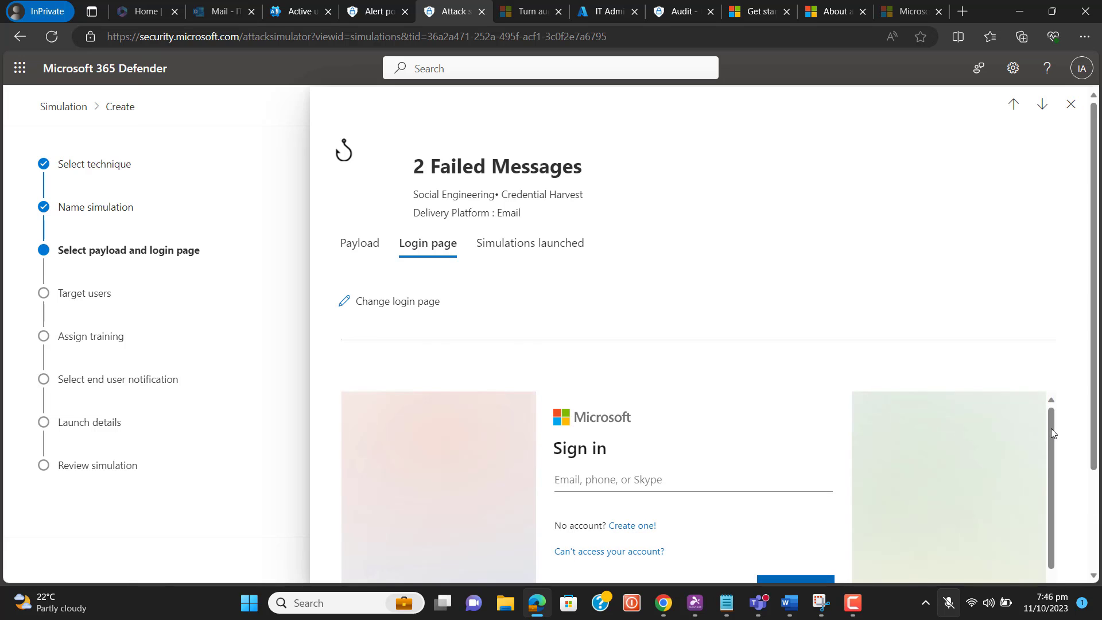
pyautogui.moveTo(1051, 432); pyautogui.dragTo(1060, 500)
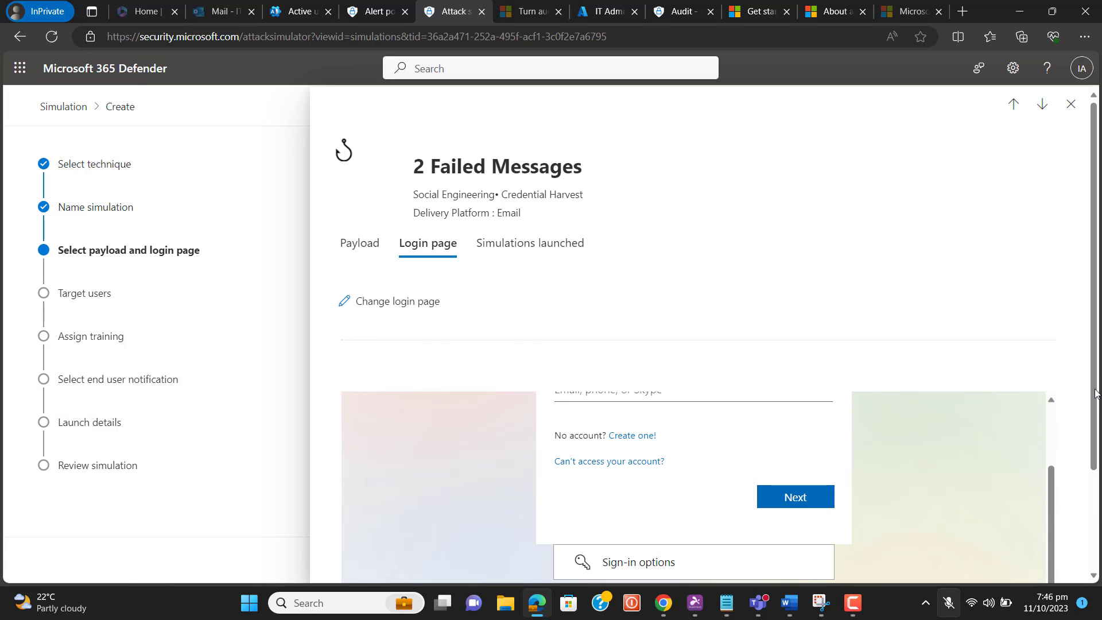
pyautogui.moveTo(1096, 394)
pyautogui.mouseDown()
pyautogui.moveTo(1100, 506)
pyautogui.moveTo(1096, 390)
pyautogui.mouseUp()
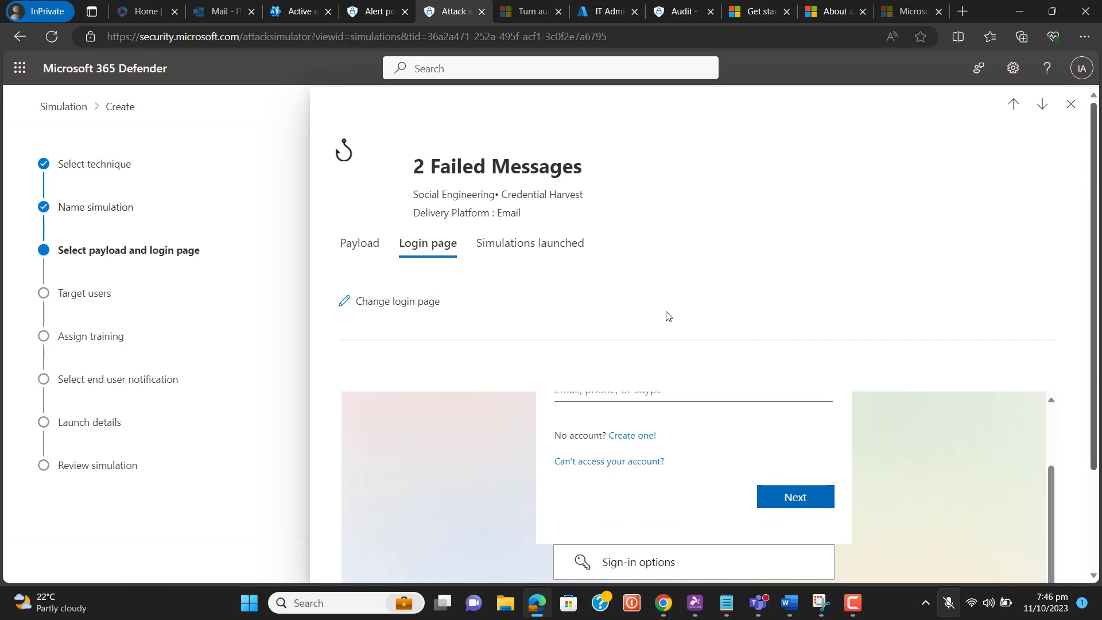
pyautogui.click(1070, 105)
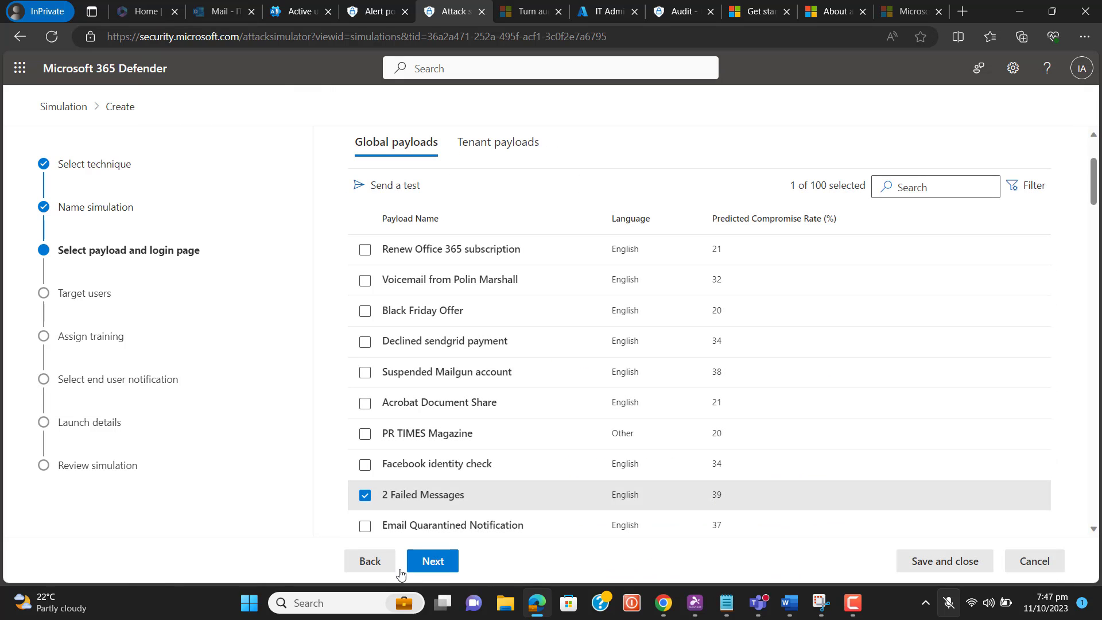
pyautogui.click(439, 567)
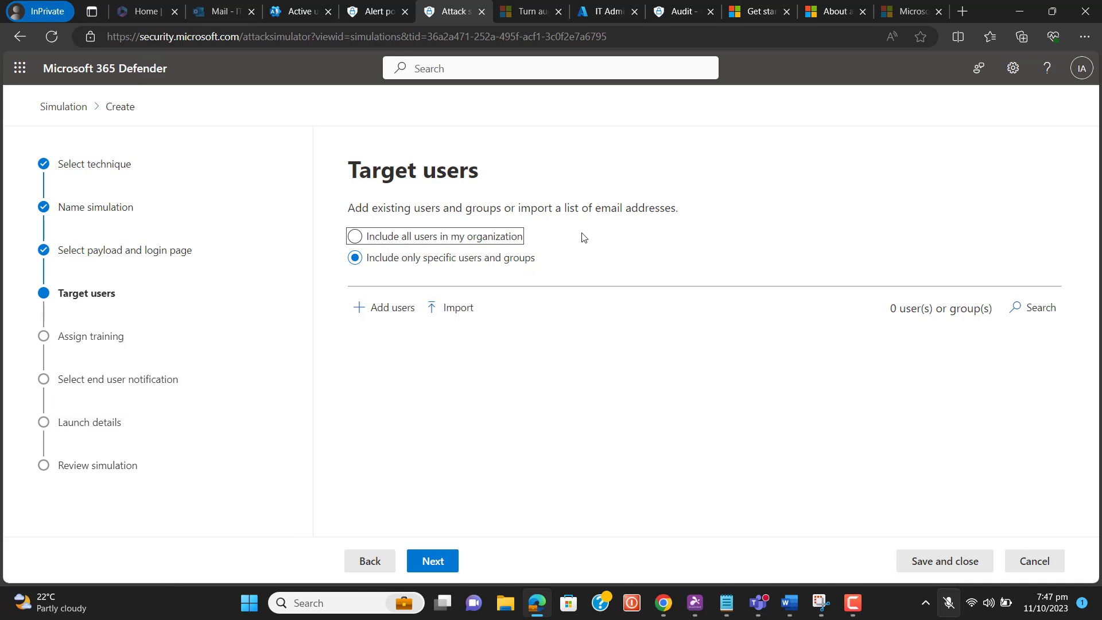
# Step: Target all users in the organization, look over the user list, and proceed to the user exclusions
pyautogui.click(356, 239)
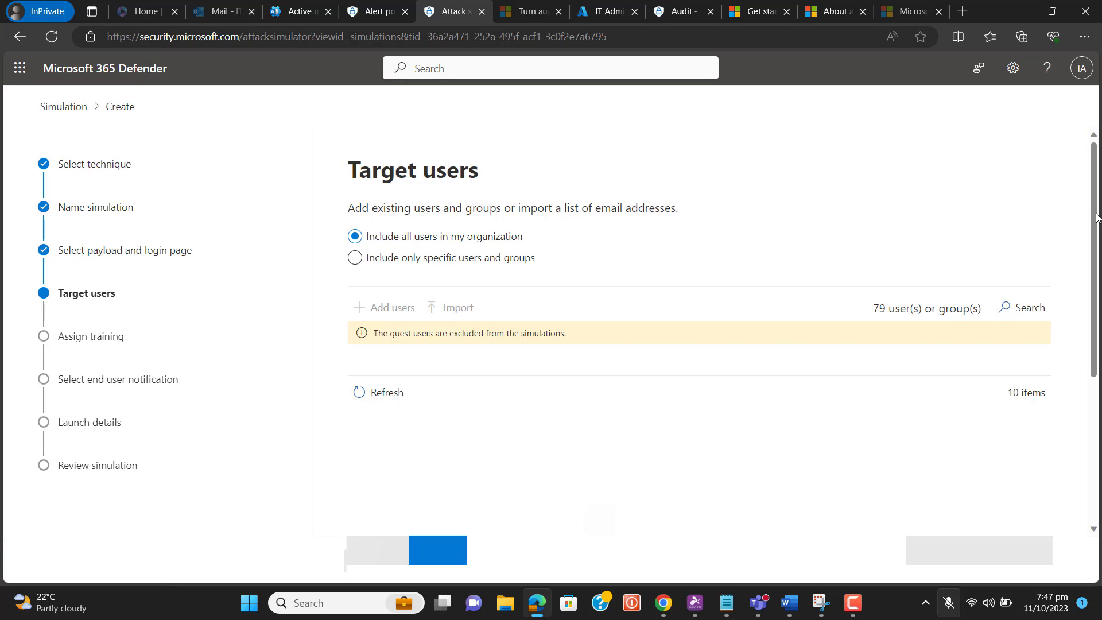
pyautogui.scroll(-4, 1097, 217)
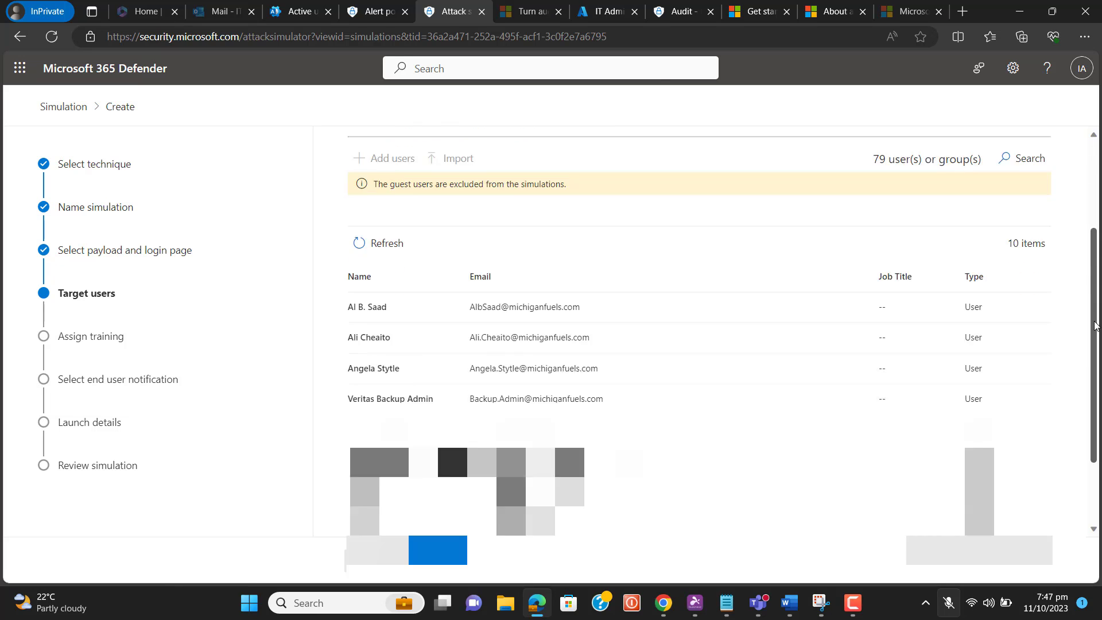
pyautogui.scroll(4, 1096, 217)
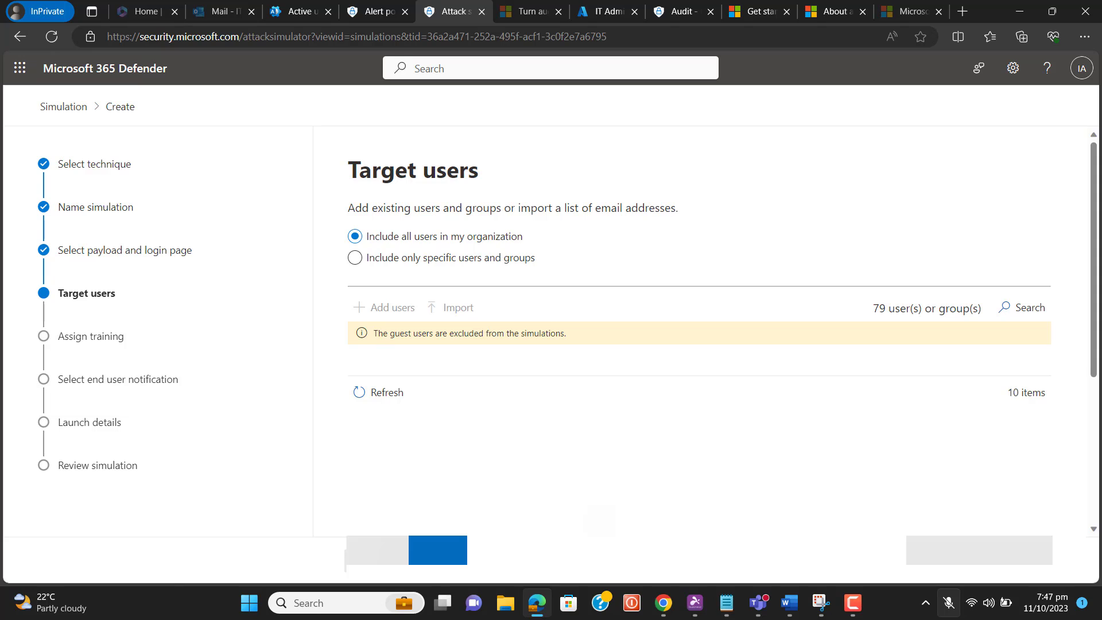
pyautogui.click(437, 549)
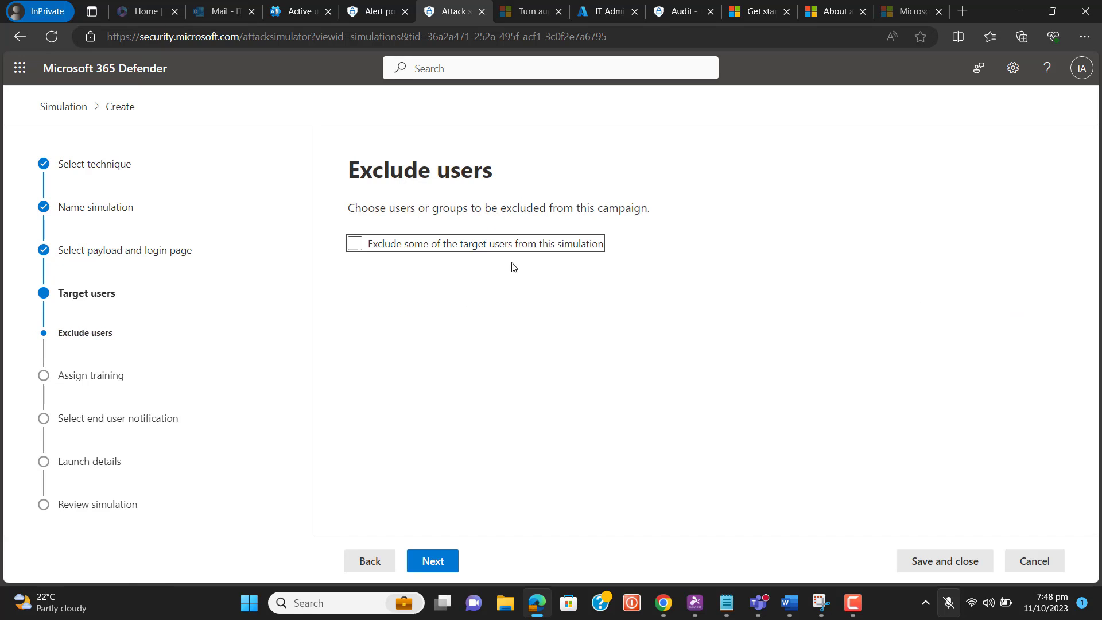
# Step: Toggle the option to exclude some target users on and off again, and continue to the training assignment
pyautogui.click(372, 247)
pyautogui.click(516, 249)
pyautogui.click(434, 562)
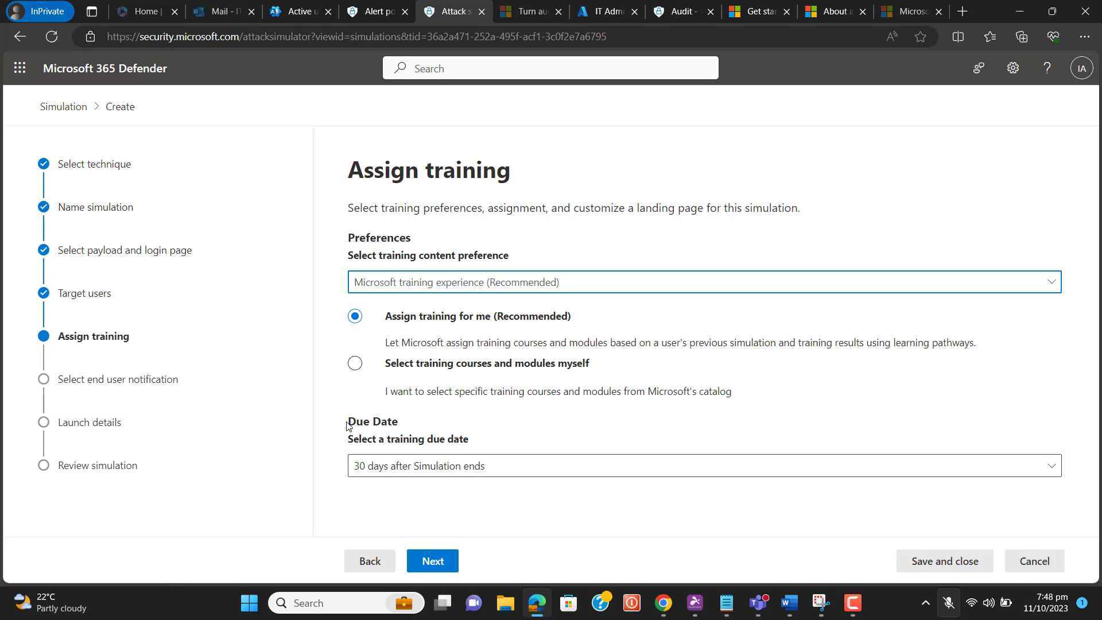
# Step: Set the training due date to 30 days after Simulation ends, and continue to the phish landing page
pyautogui.moveTo(349, 422); pyautogui.dragTo(474, 447)
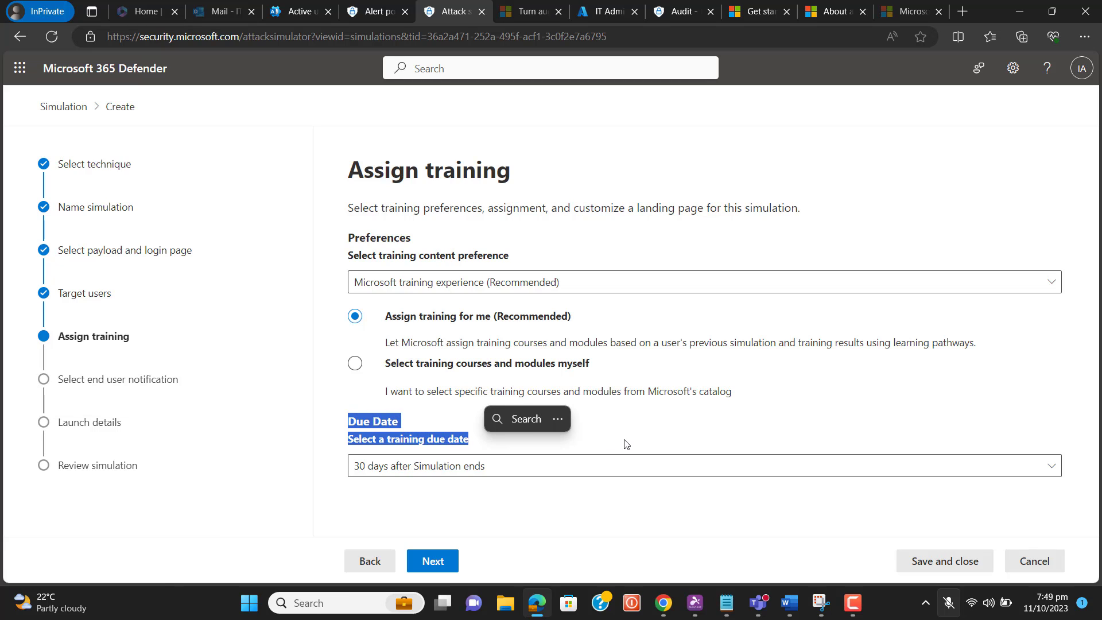
pyautogui.click(597, 469)
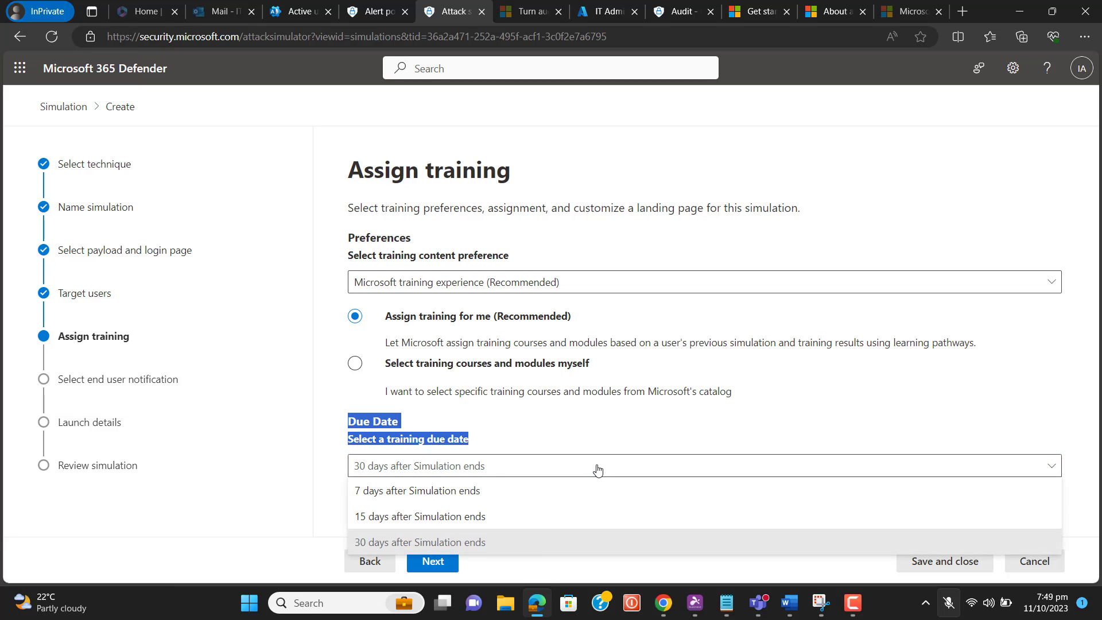
pyautogui.click(467, 545)
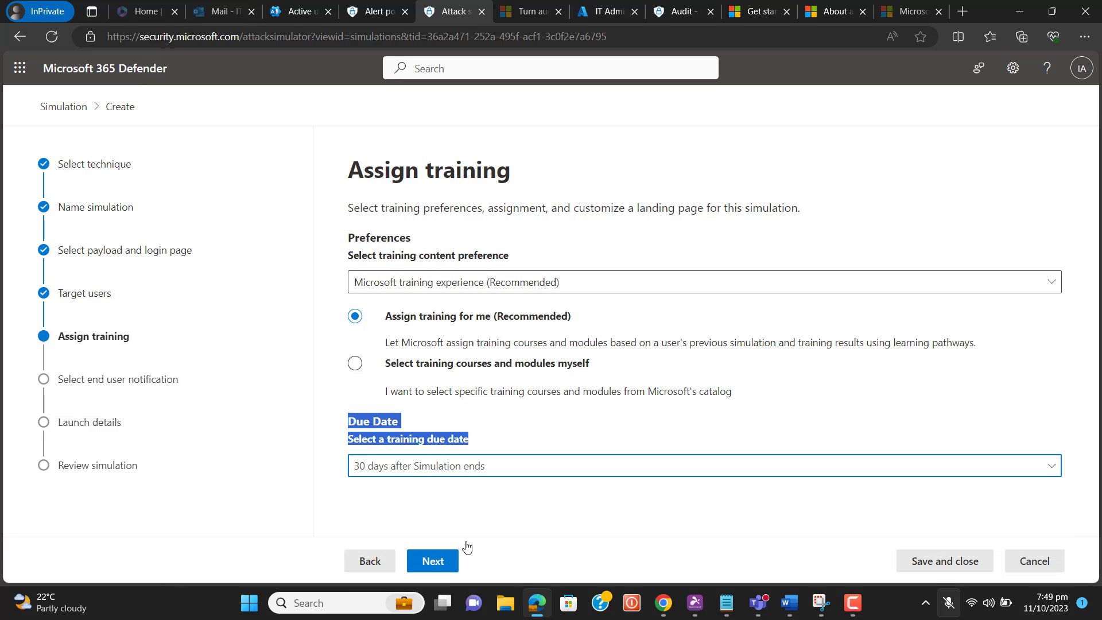
pyautogui.click(498, 517)
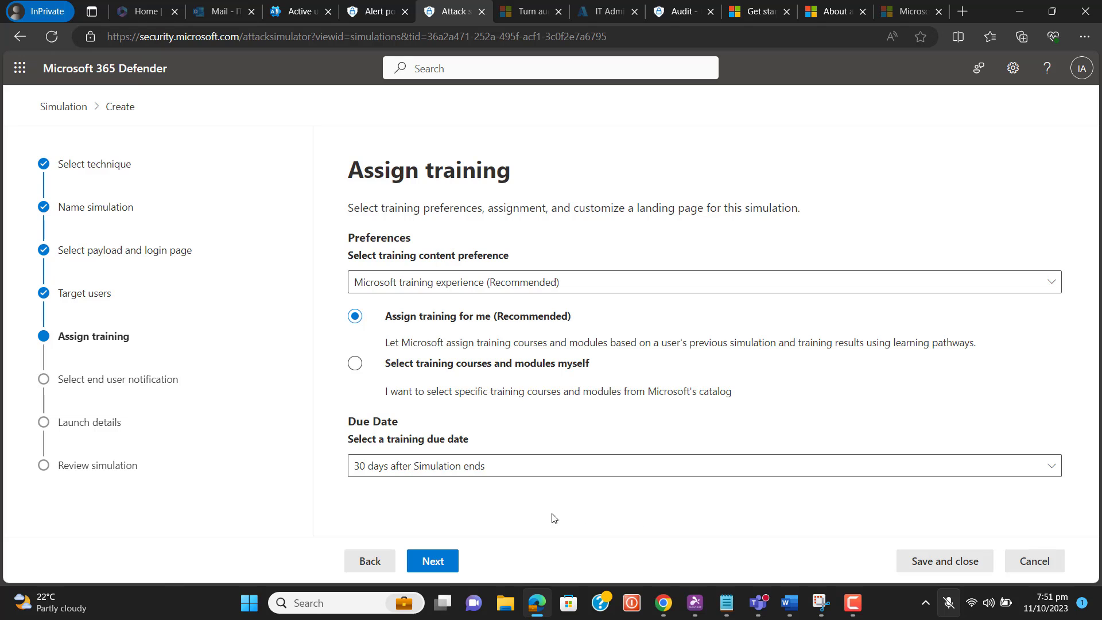
pyautogui.click(438, 561)
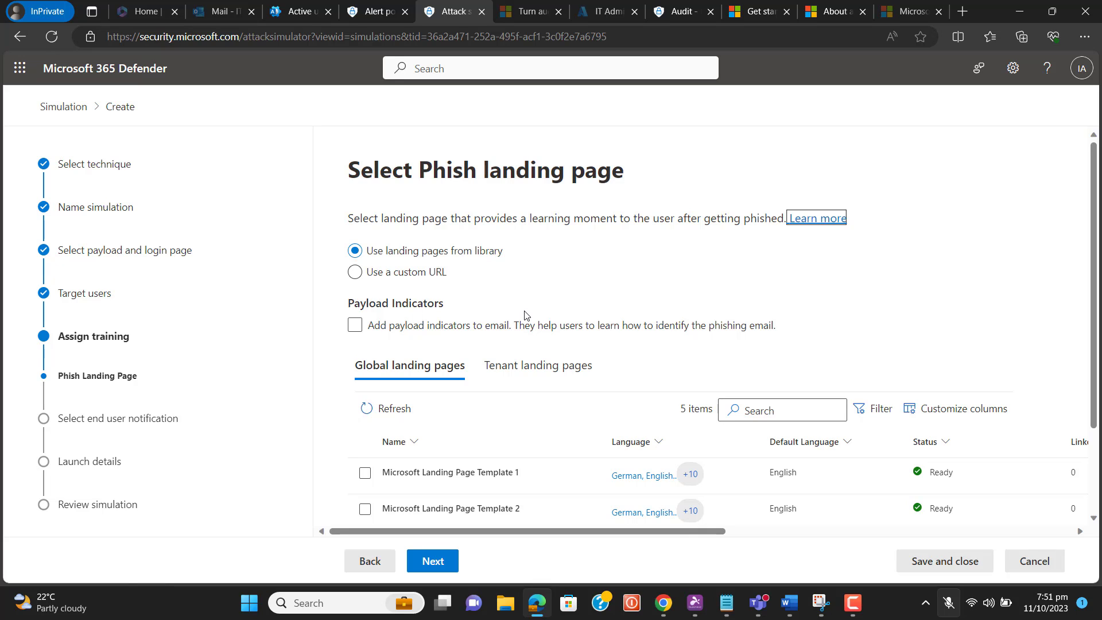
# Step: Choose Microsoft Landing Page Template 1 from the global landing pages, and proceed to the end user notification
pyautogui.moveTo(1095, 294); pyautogui.dragTo(1094, 377)
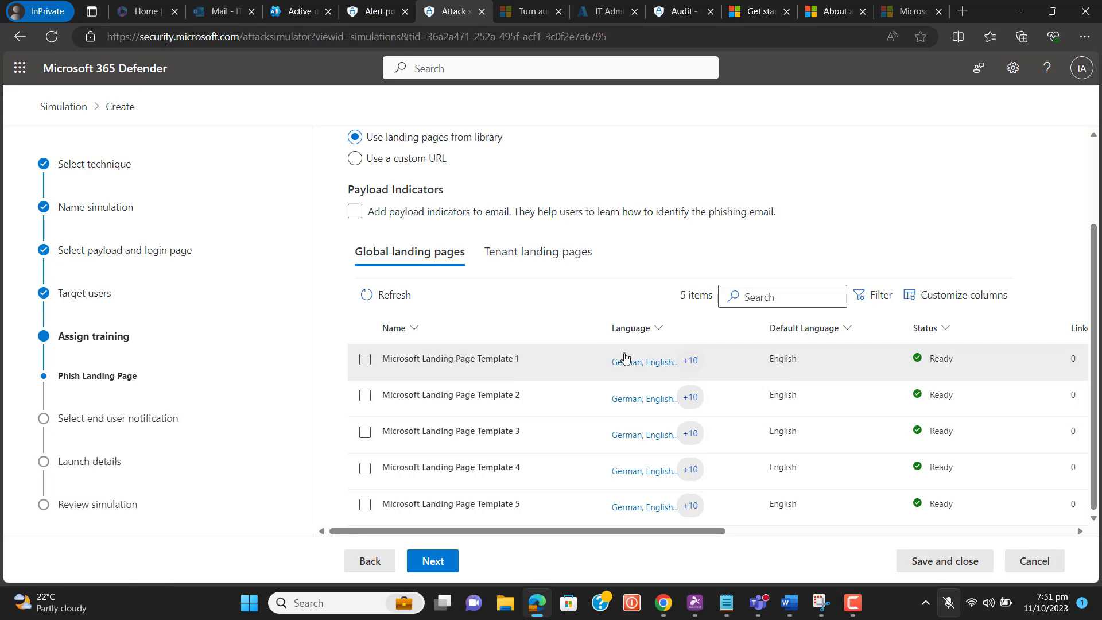
pyautogui.click(492, 362)
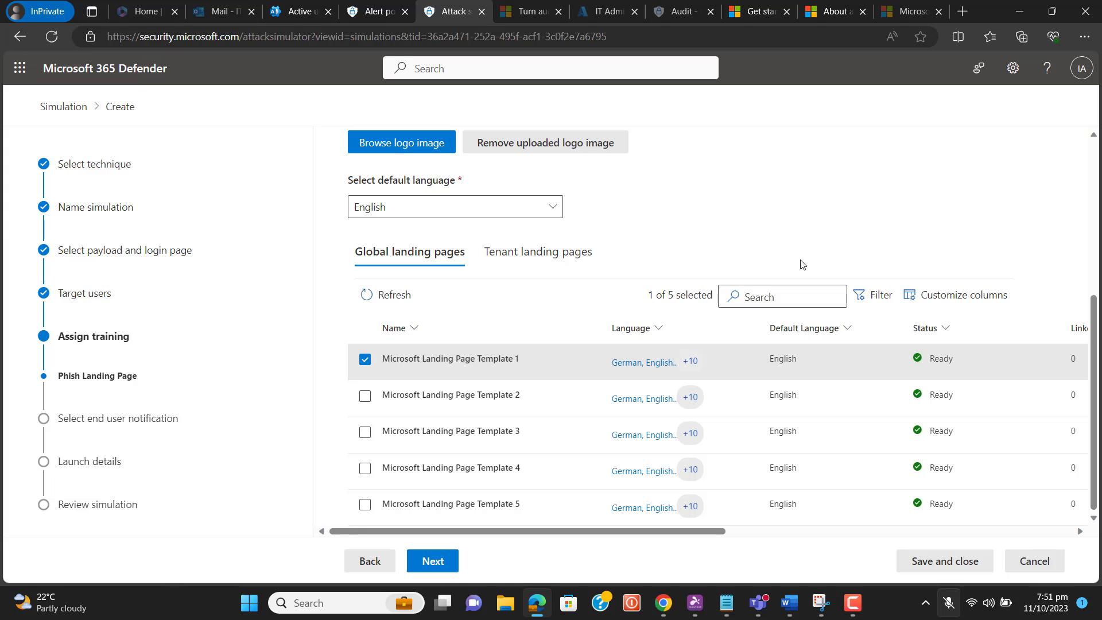
pyautogui.moveTo(1094, 332); pyautogui.dragTo(1097, 216)
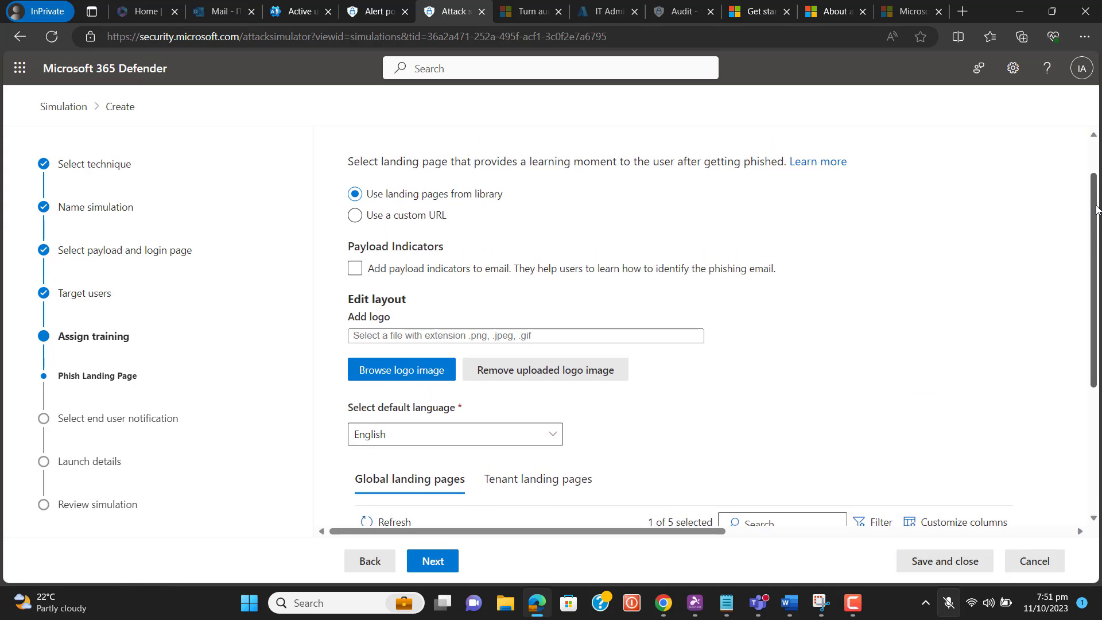
pyautogui.scroll(-3, 442, 474)
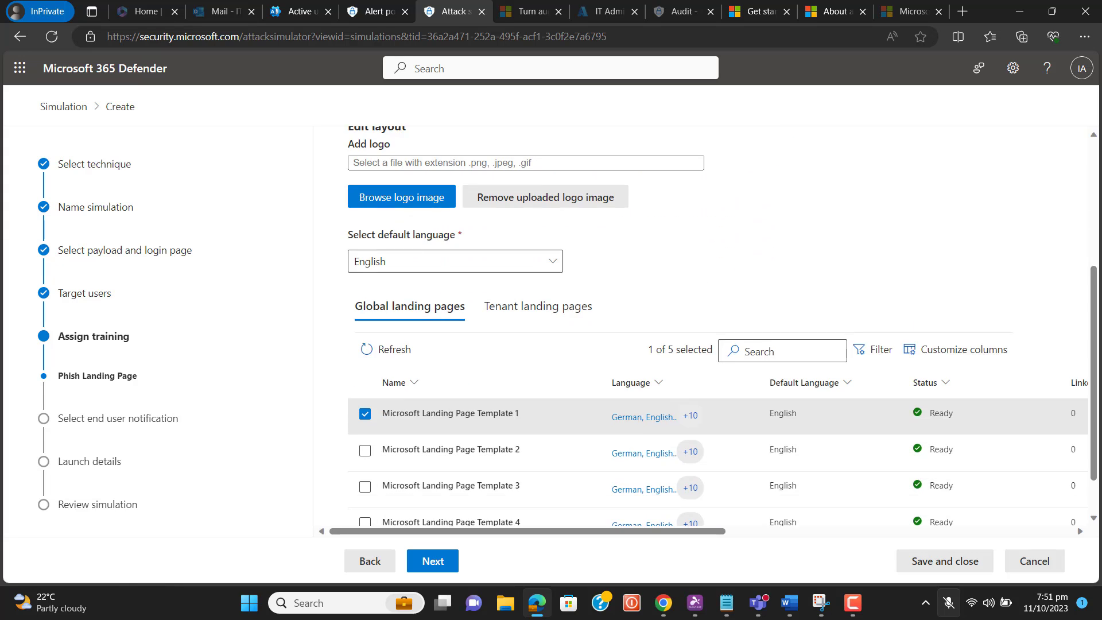
pyautogui.click(431, 562)
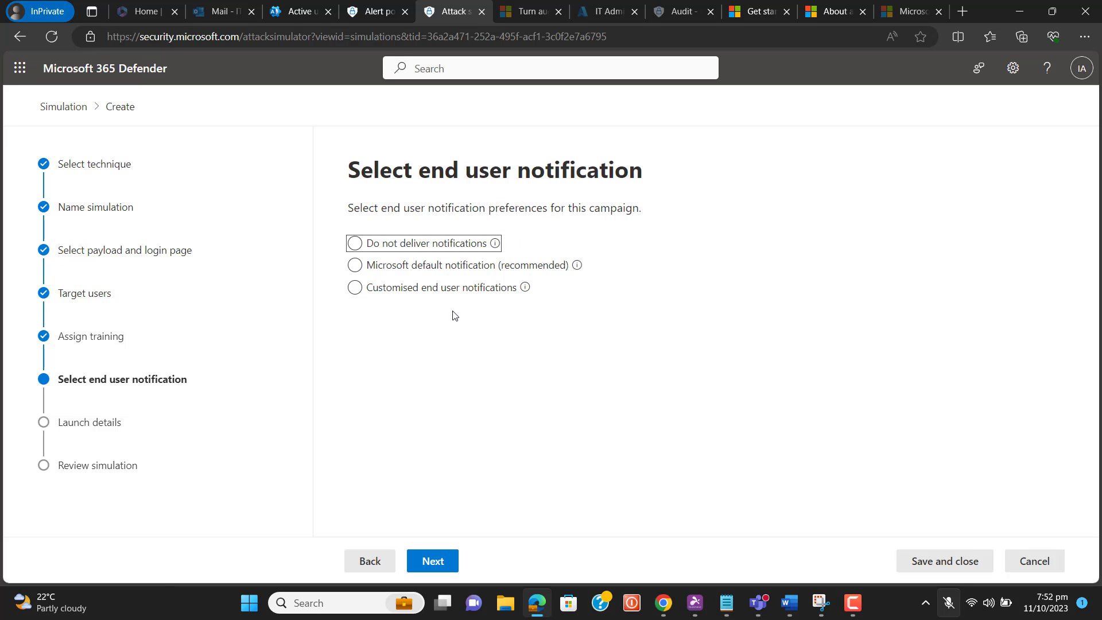
# Step: Choose the Microsoft default notification for end users, keeping English as the default language
pyautogui.click(355, 266)
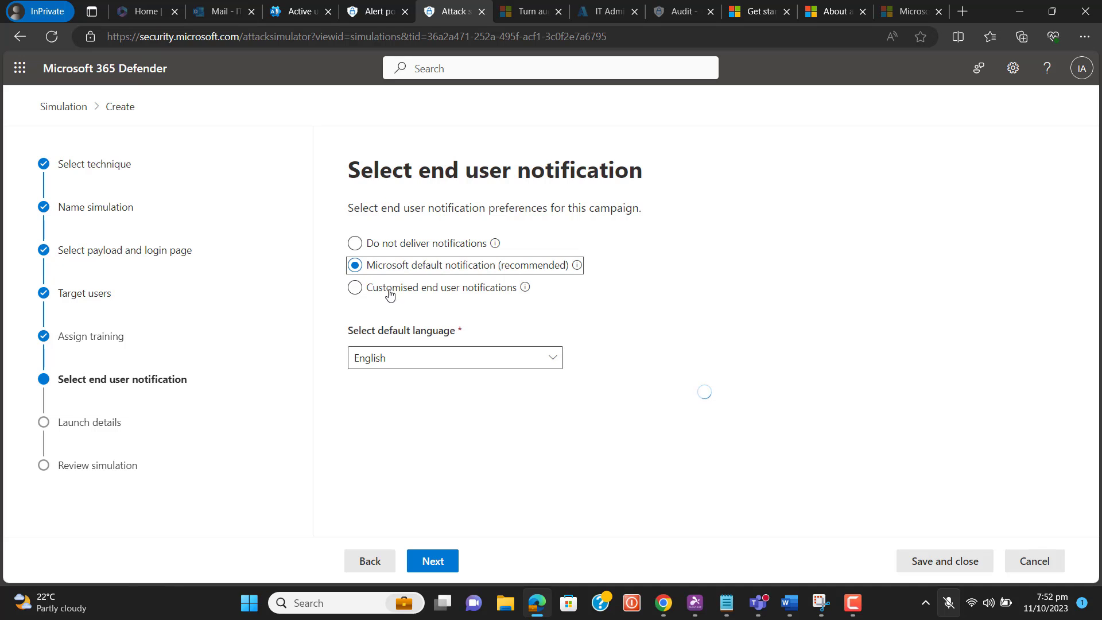
pyautogui.click(501, 364)
pyautogui.click(503, 364)
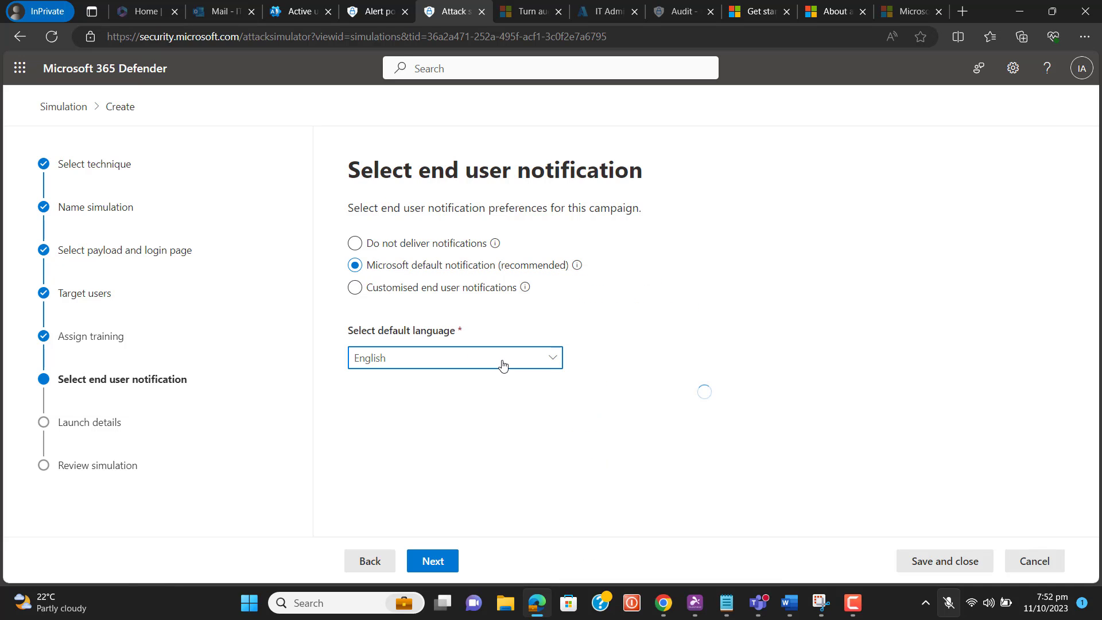
# Step: Deliver the positive reinforcement notification after the simulation ends and the training reminder Weekly, and continue to the launch details
pyautogui.click(932, 463)
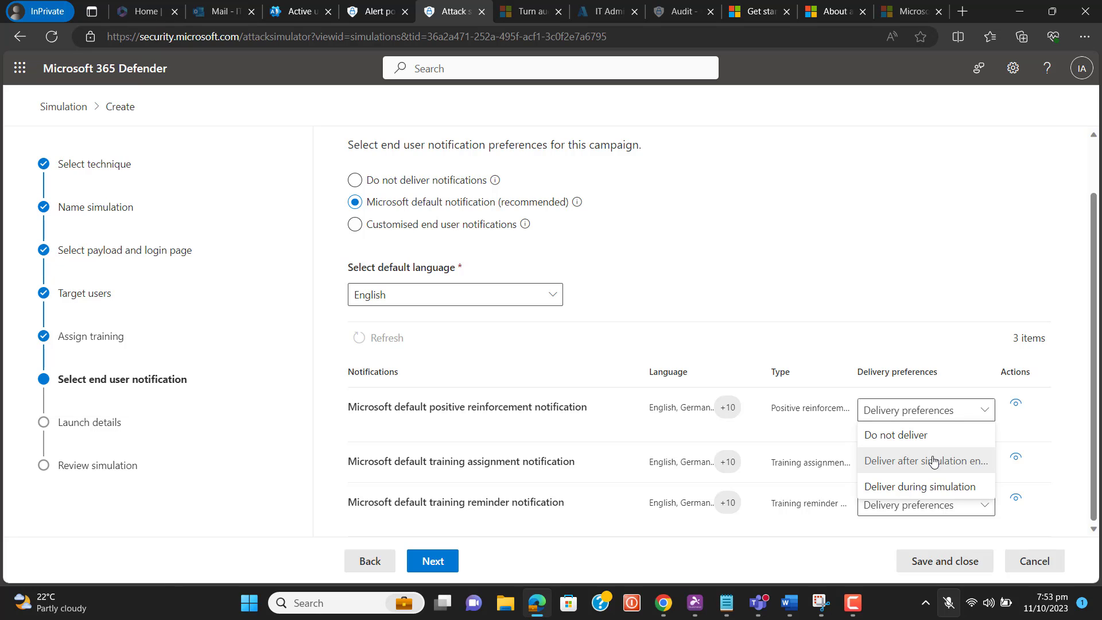
pyautogui.click(934, 462)
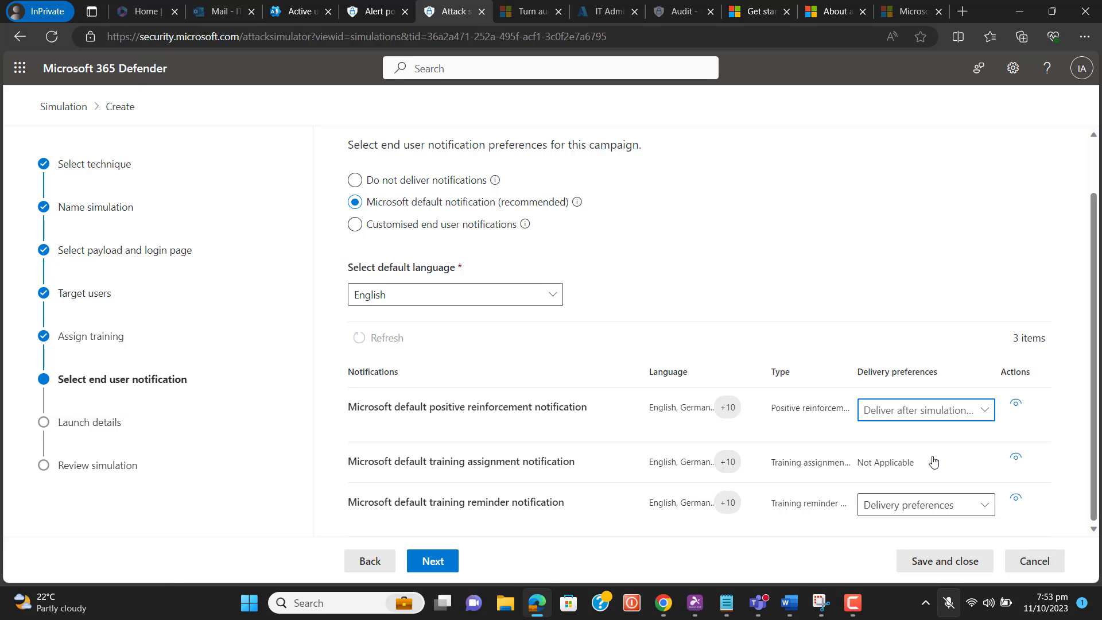
pyautogui.click(953, 508)
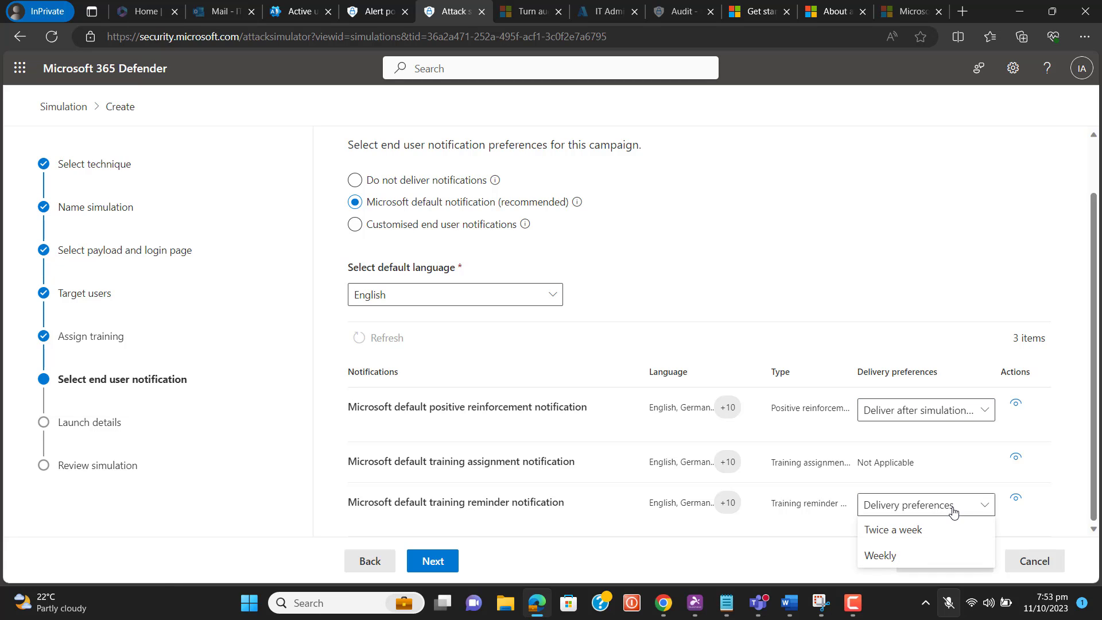
pyautogui.click(941, 555)
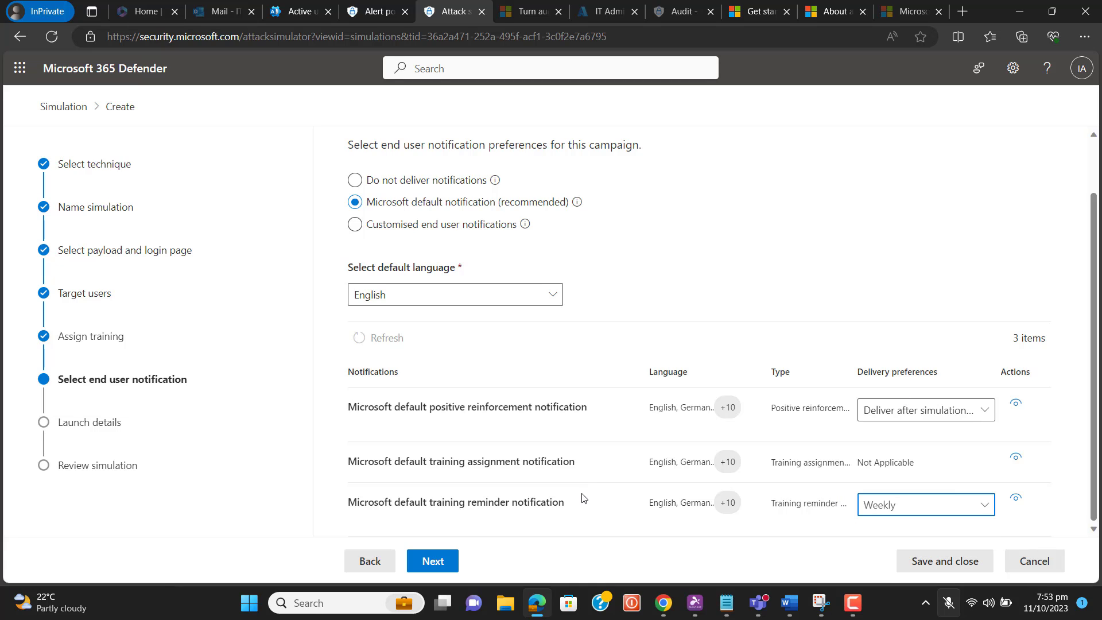
pyautogui.moveTo(574, 503); pyautogui.dragTo(349, 509)
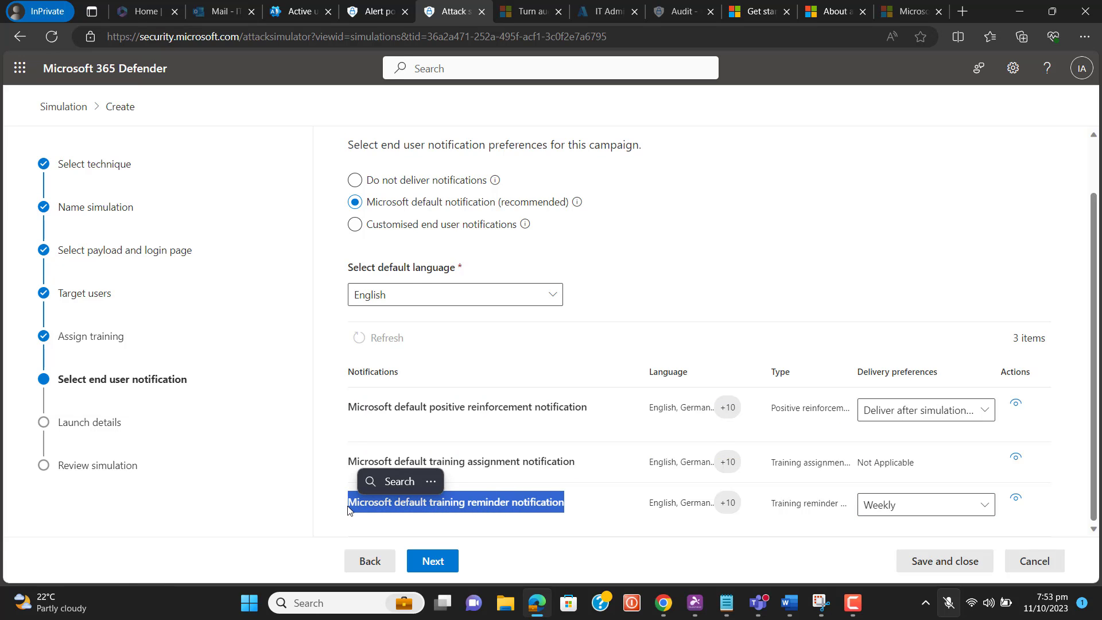
pyautogui.click(550, 552)
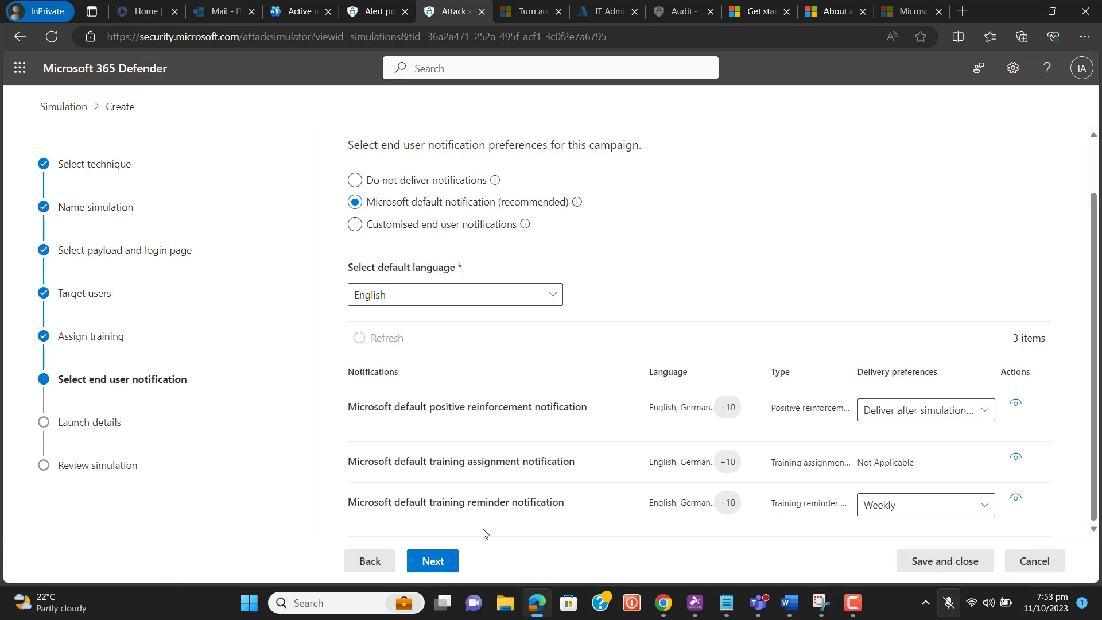
pyautogui.click(444, 561)
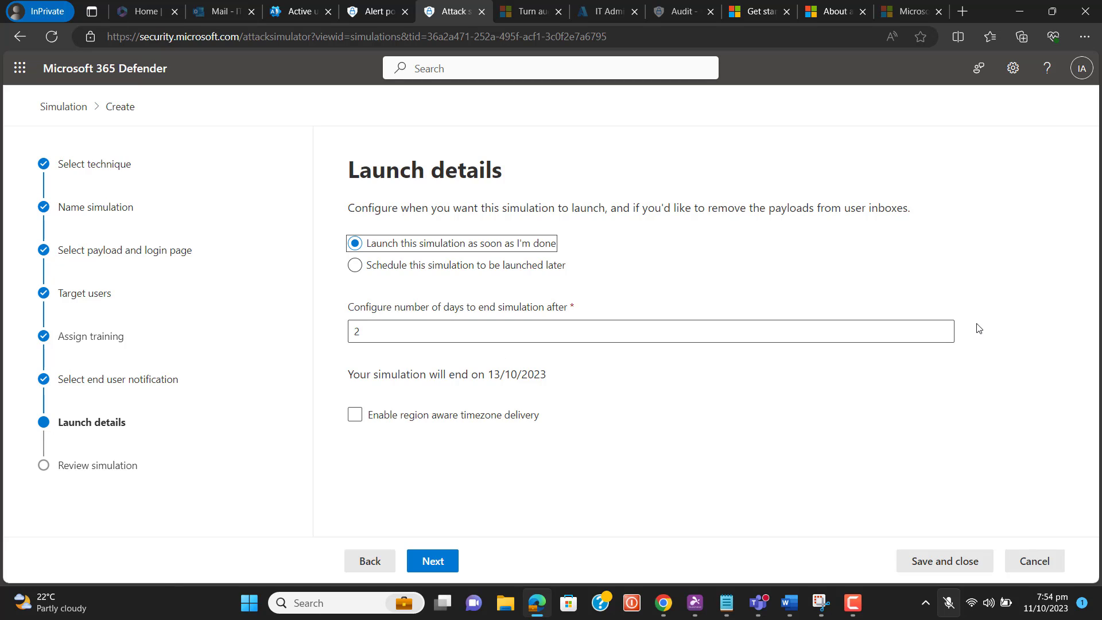
# Step: Set the simulation to end after 3 days, and continue to the simulation review
pyautogui.click(942, 328)
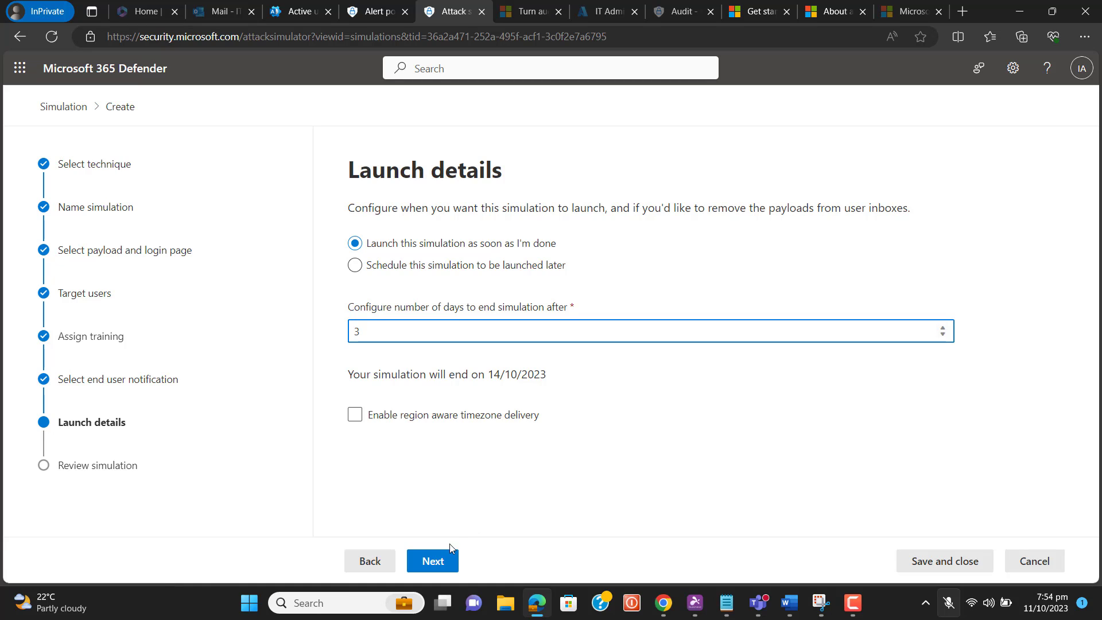
pyautogui.click(440, 559)
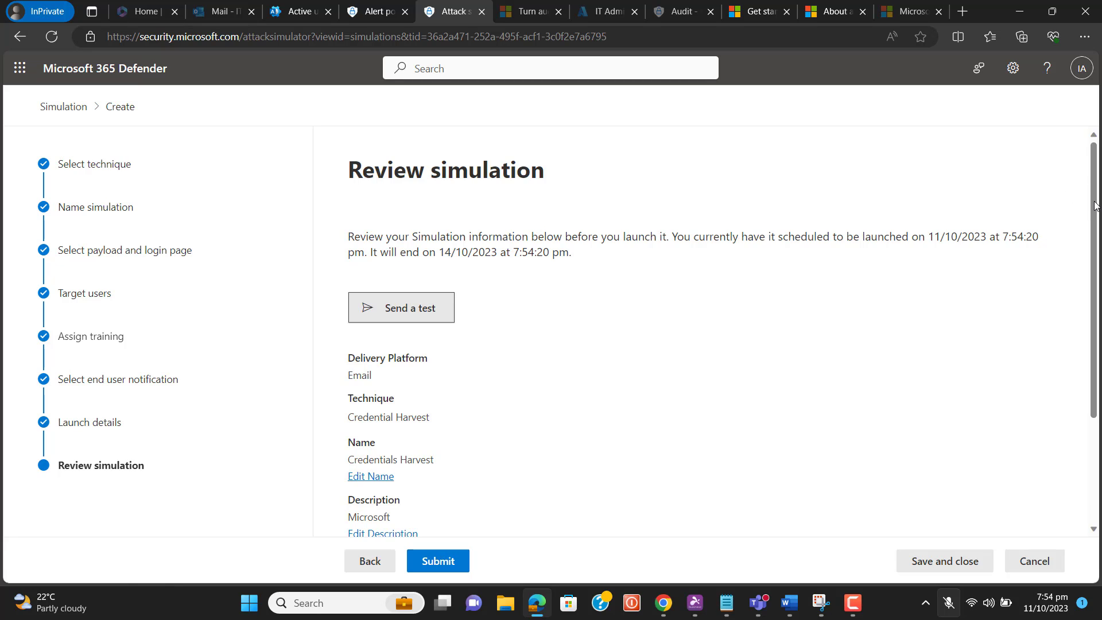
# Step: Review the simulation summary and send a test email of the payload to the signed-in account
pyautogui.moveTo(1094, 206); pyautogui.dragTo(1086, 347)
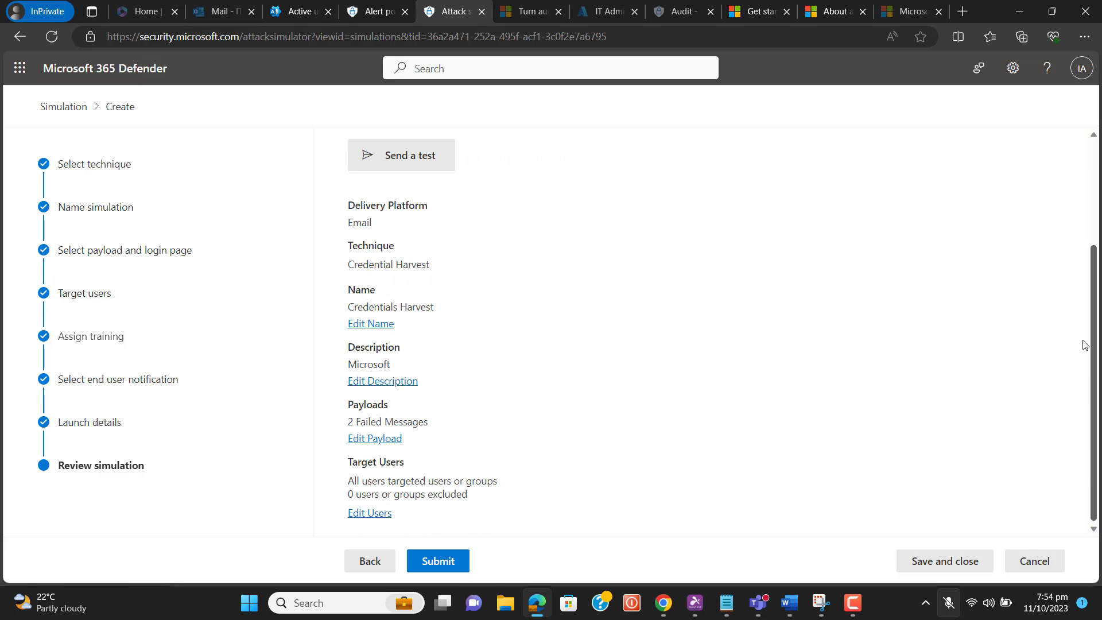
pyautogui.scroll(3, 1083, 297)
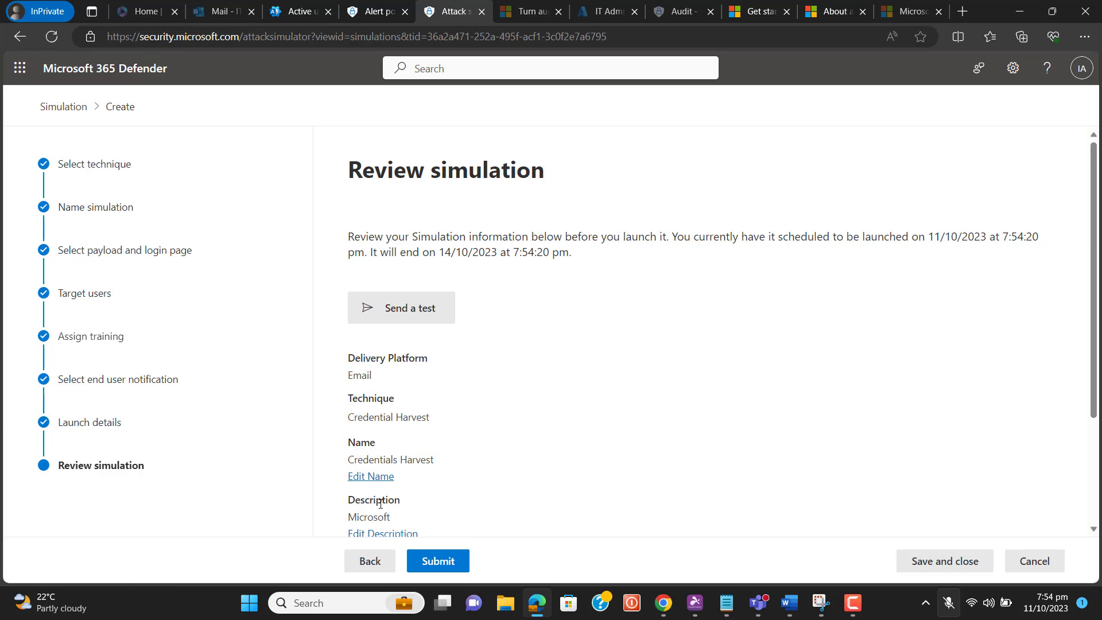
pyautogui.click(422, 316)
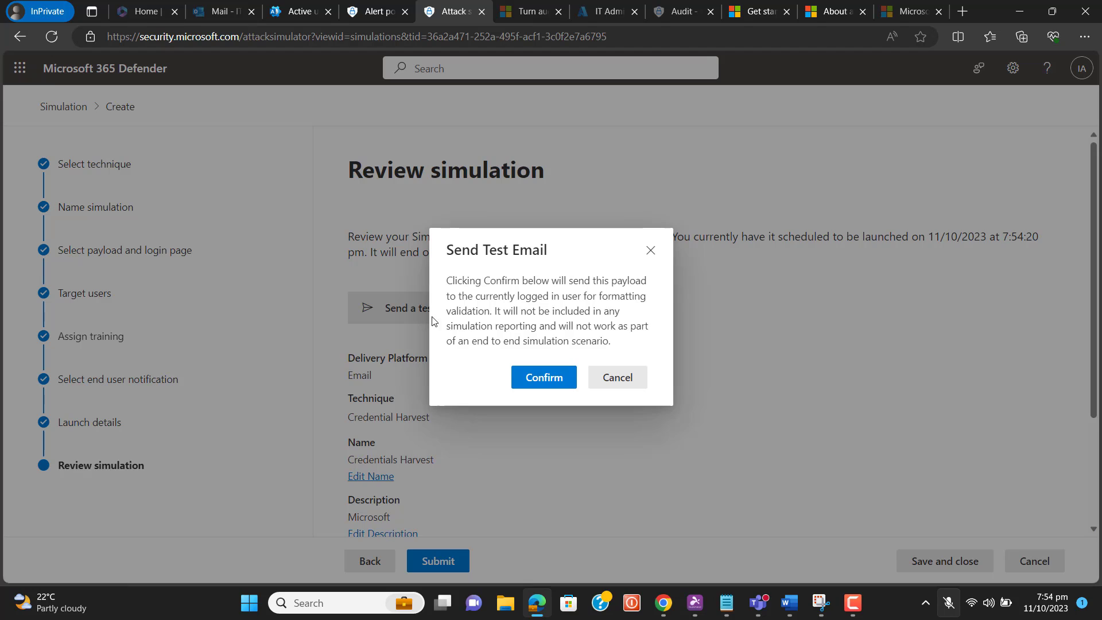
pyautogui.click(536, 383)
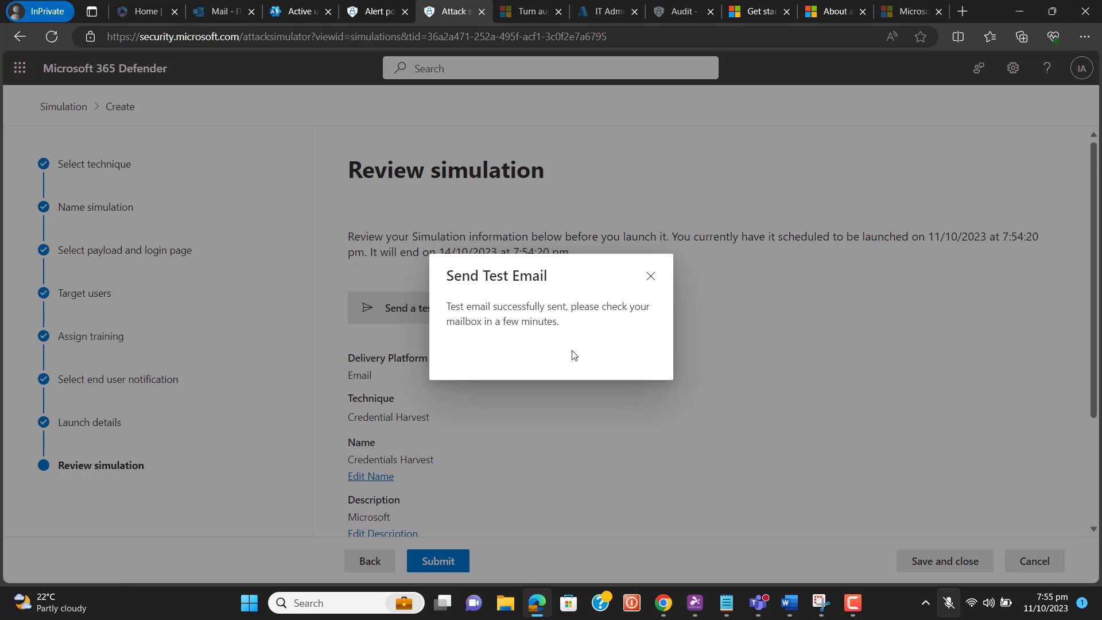
pyautogui.click(650, 277)
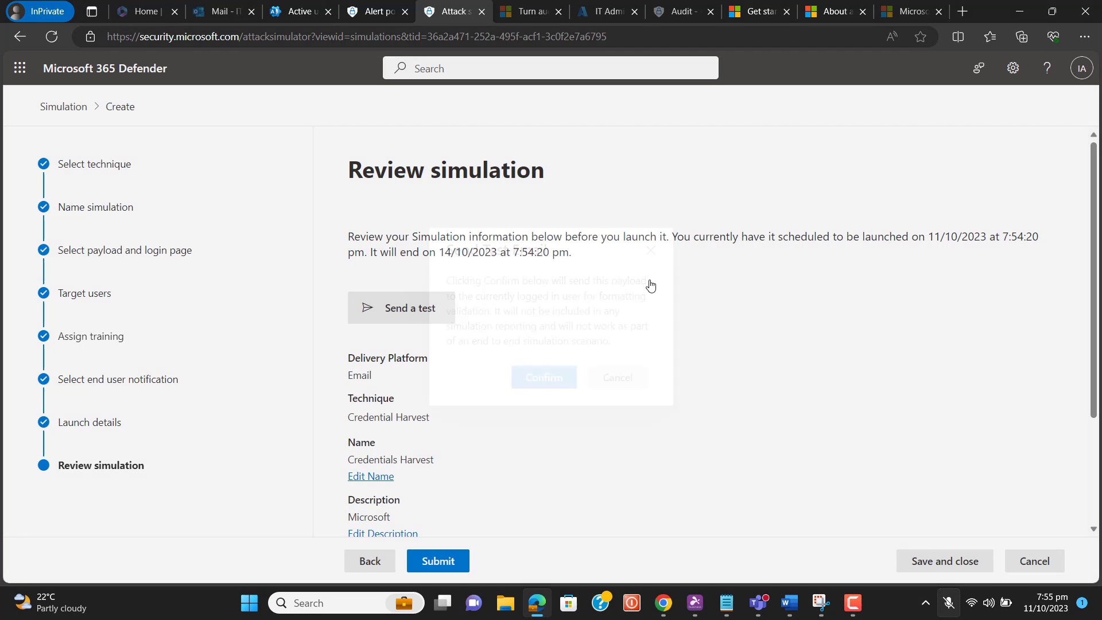
# Step: Switch to the Outlook inbox and read the "2 Failed messages to you" test email
pyautogui.click(213, 8)
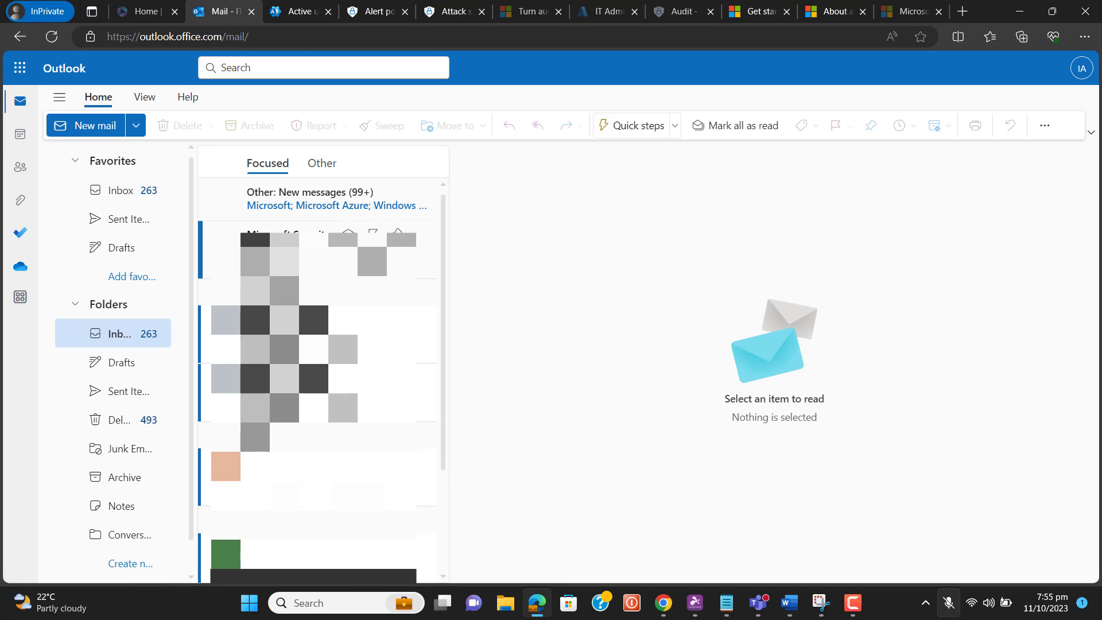
pyautogui.click(122, 189)
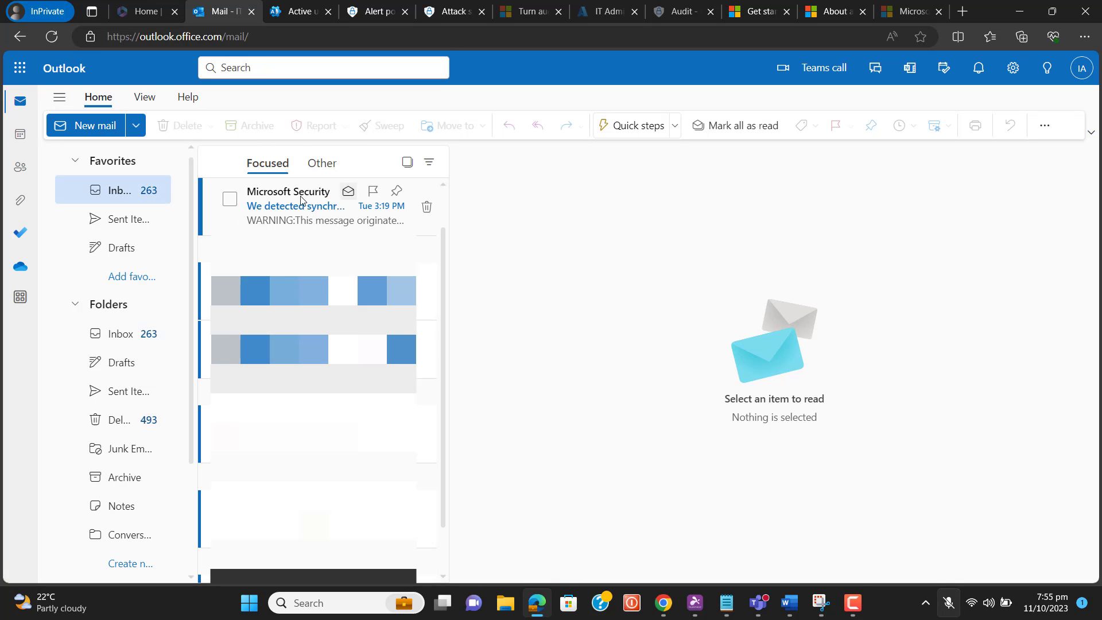
pyautogui.click(282, 205)
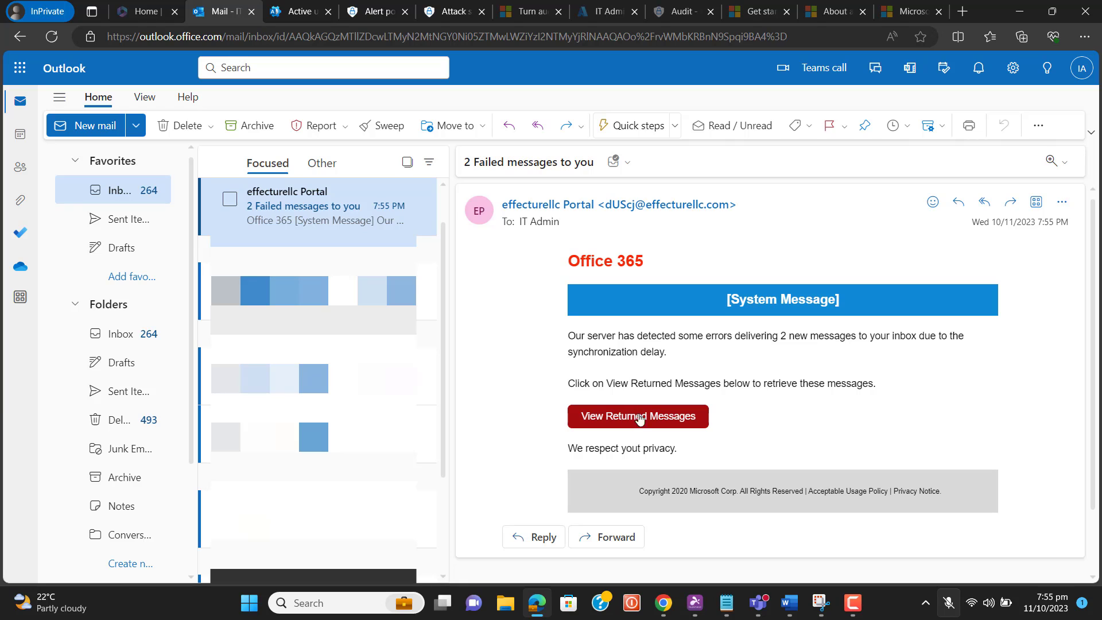
pyautogui.scroll(-3, 1092, 336)
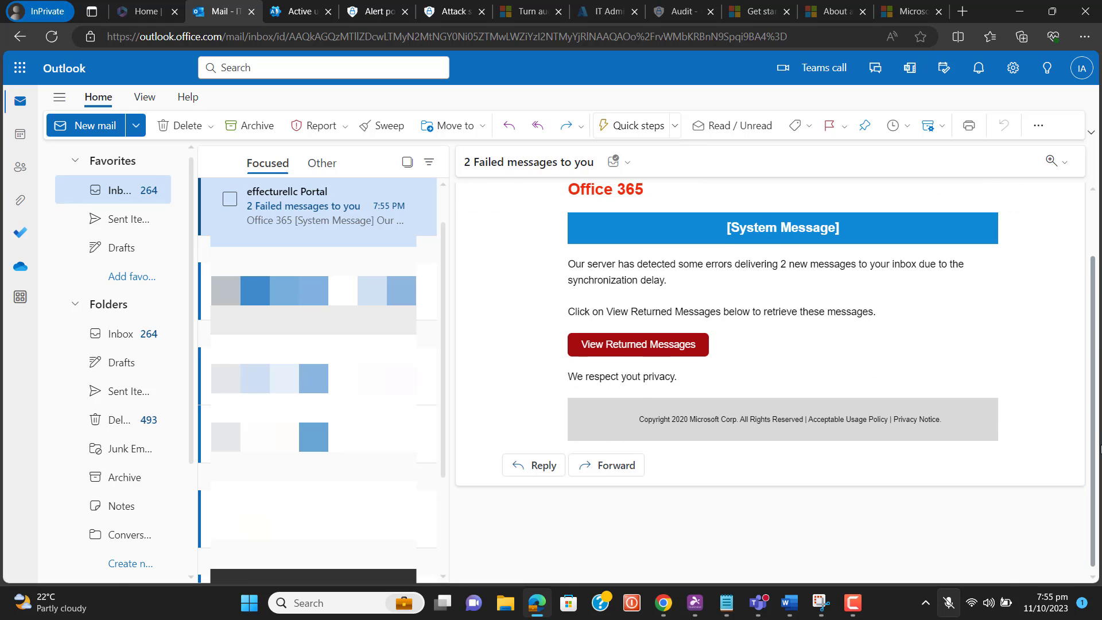
pyautogui.scroll(2, 1092, 335)
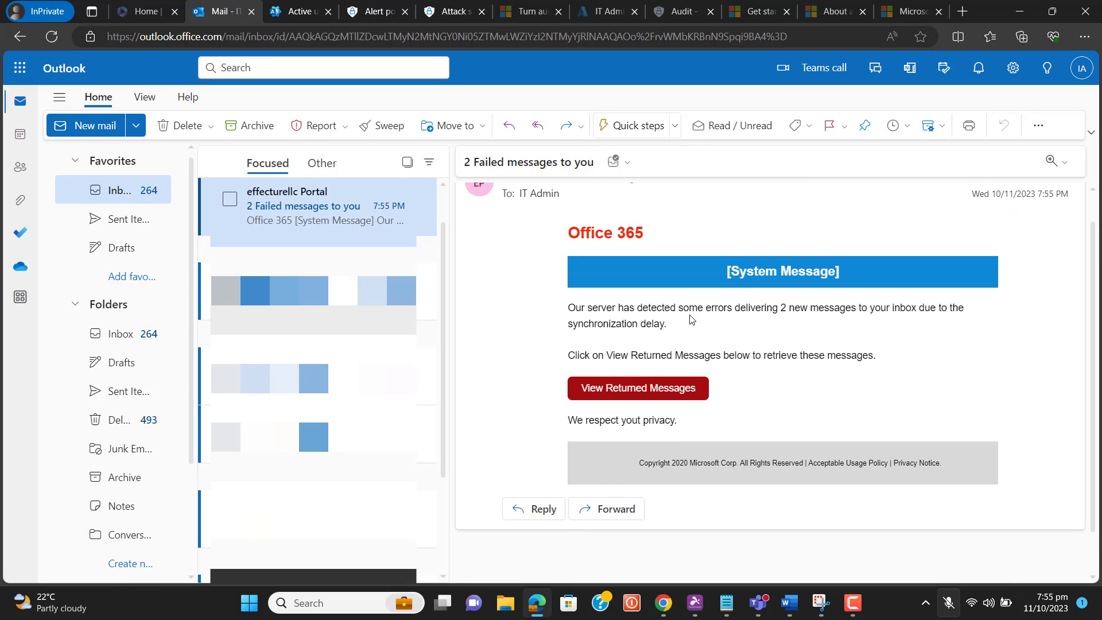
pyautogui.scroll(-1, 734, 316)
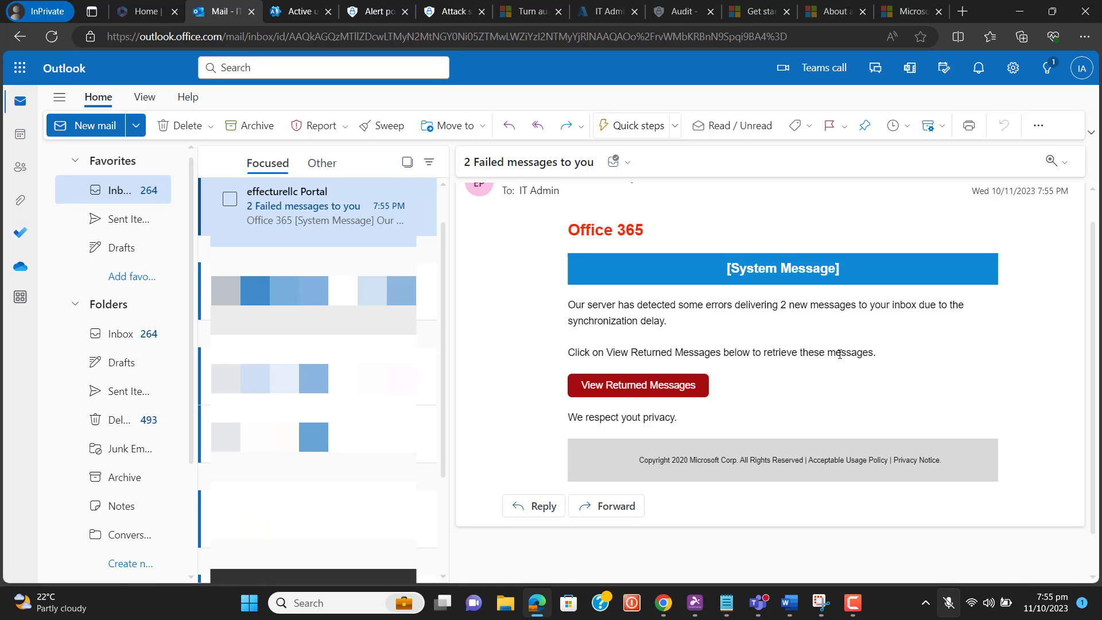
# Step: Follow the View Returned Messages link in the test email and check the page it opens
pyautogui.click(644, 395)
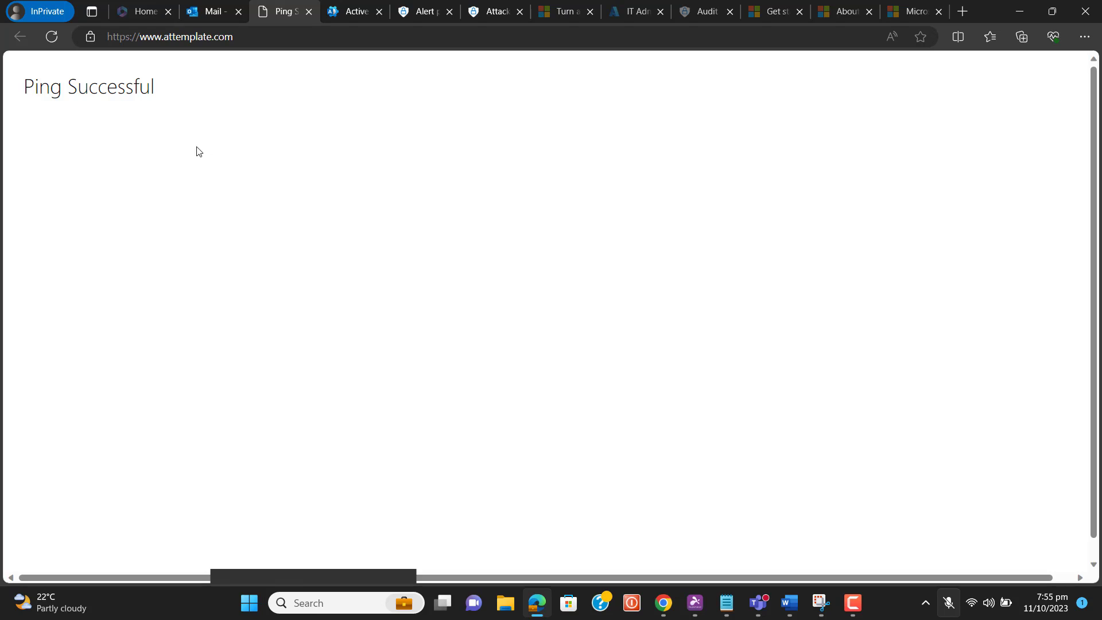
pyautogui.moveTo(160, 91); pyautogui.dragTo(20, 103)
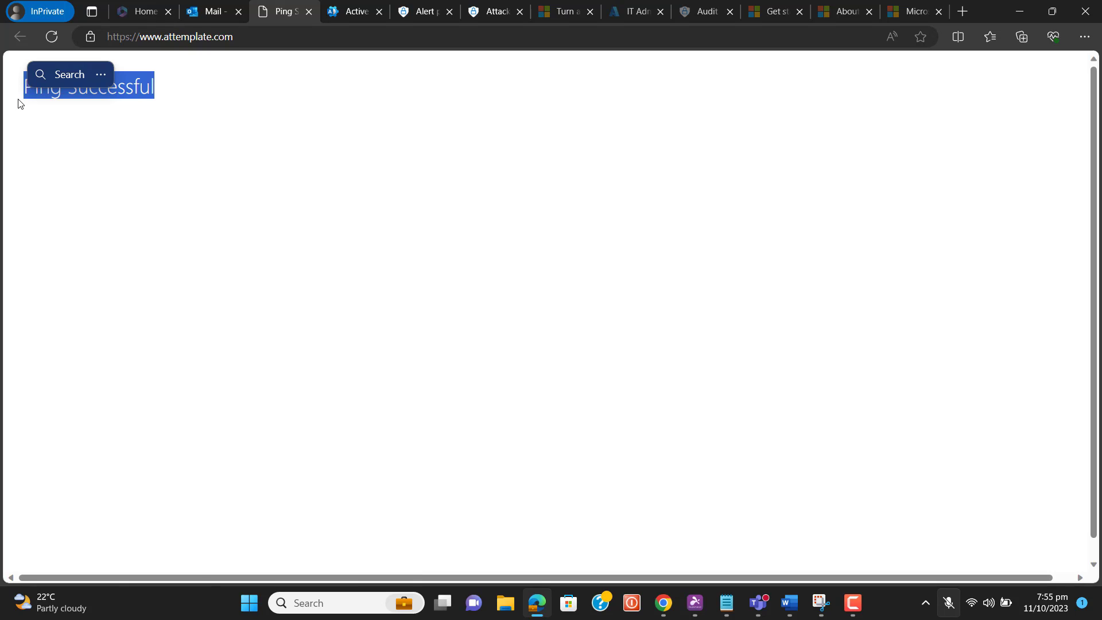
pyautogui.hotkey('ctrl', 'c')
# Step: Return to the simulation review in Microsoft 365 Defender and submit the Credentials Harvest simulation for launch
pyautogui.click(523, 5)
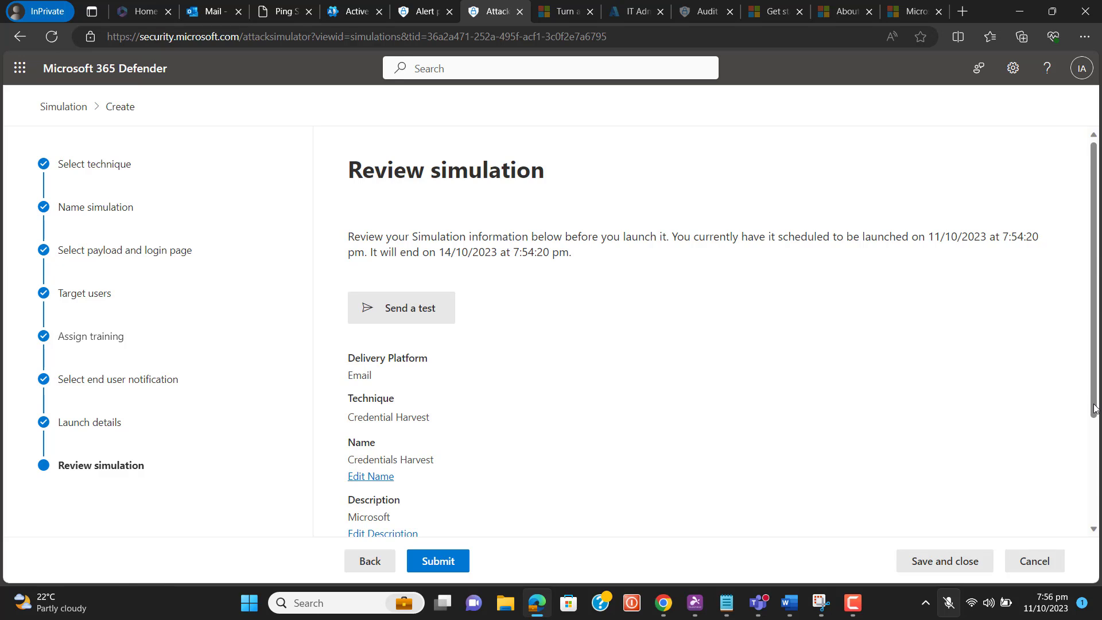
pyautogui.scroll(-3, 763, 550)
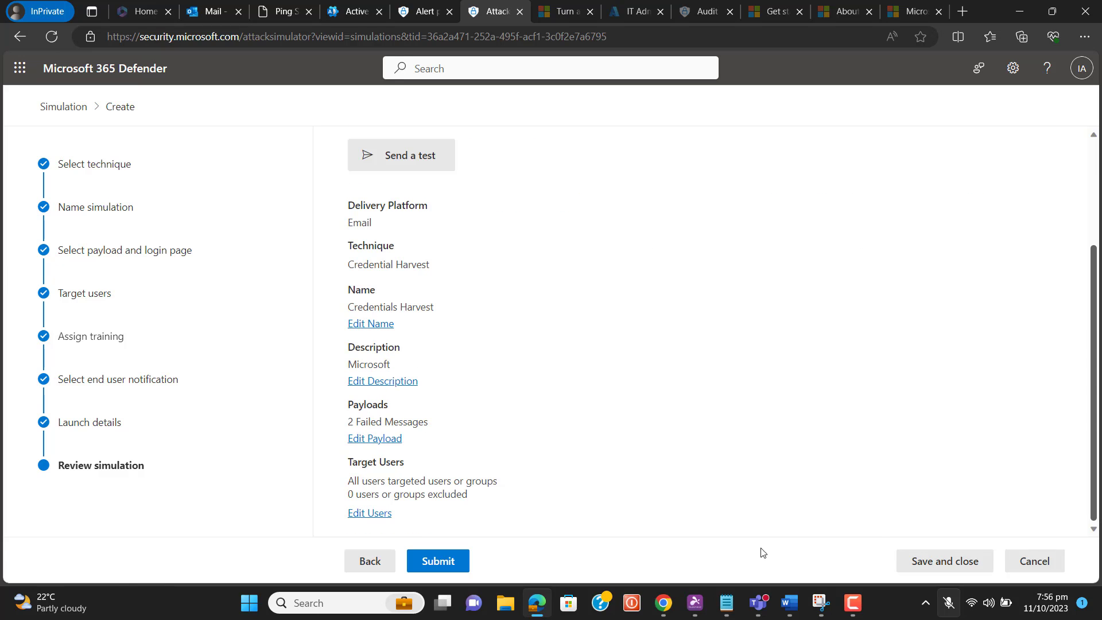
pyautogui.click(447, 565)
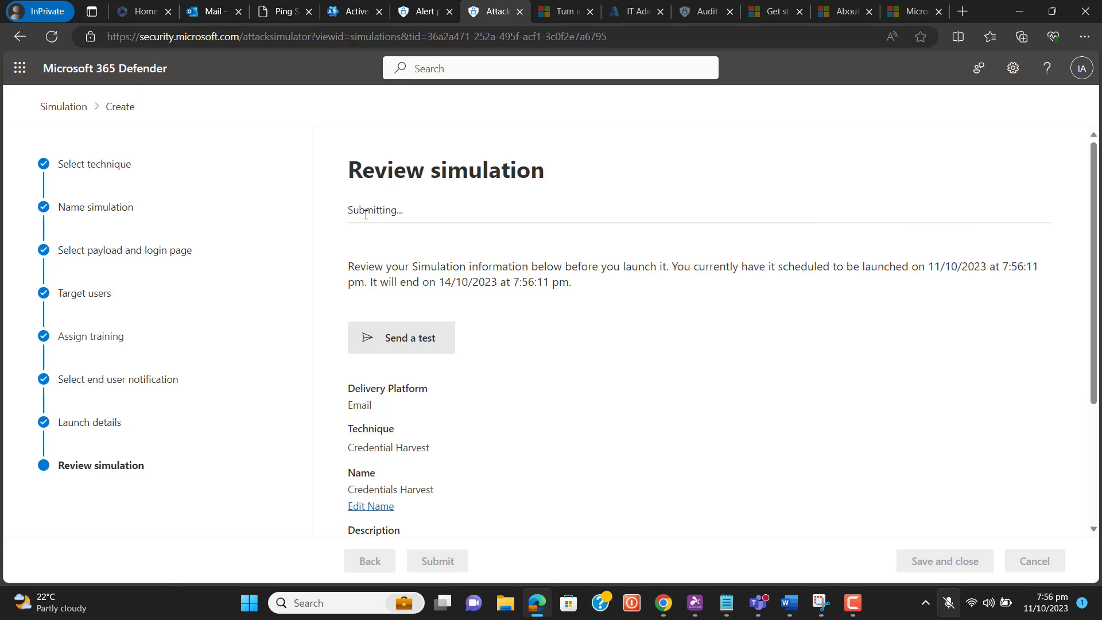
pyautogui.moveTo(349, 210); pyautogui.dragTo(403, 210)
pyautogui.click(642, 331)
pyautogui.scroll(-3, 1099, 235)
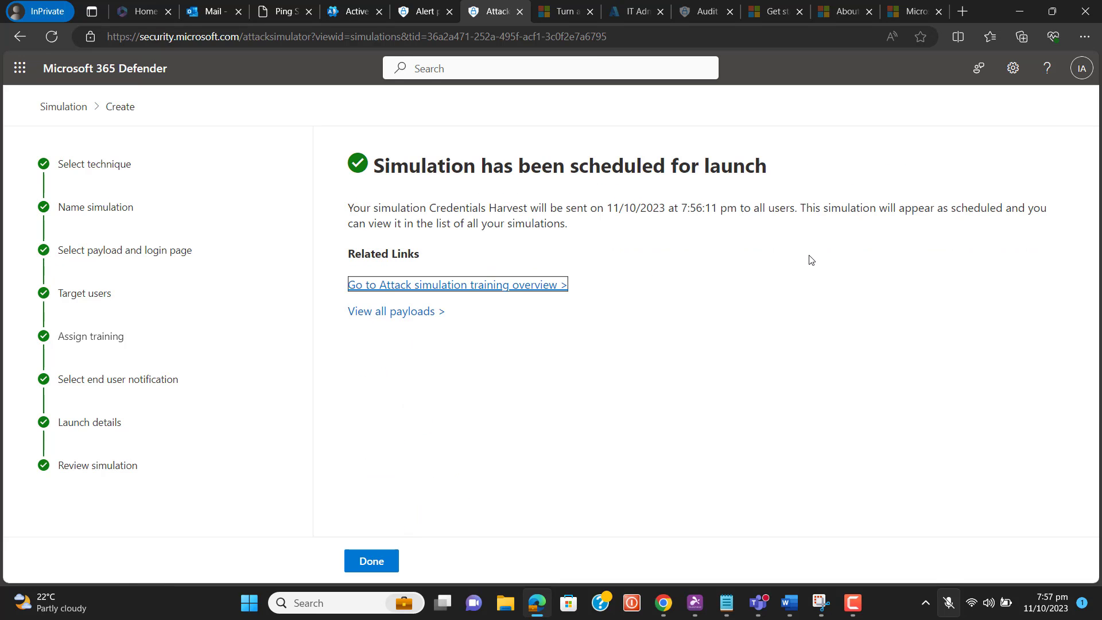
pyautogui.moveTo(377, 166); pyautogui.dragTo(802, 152)
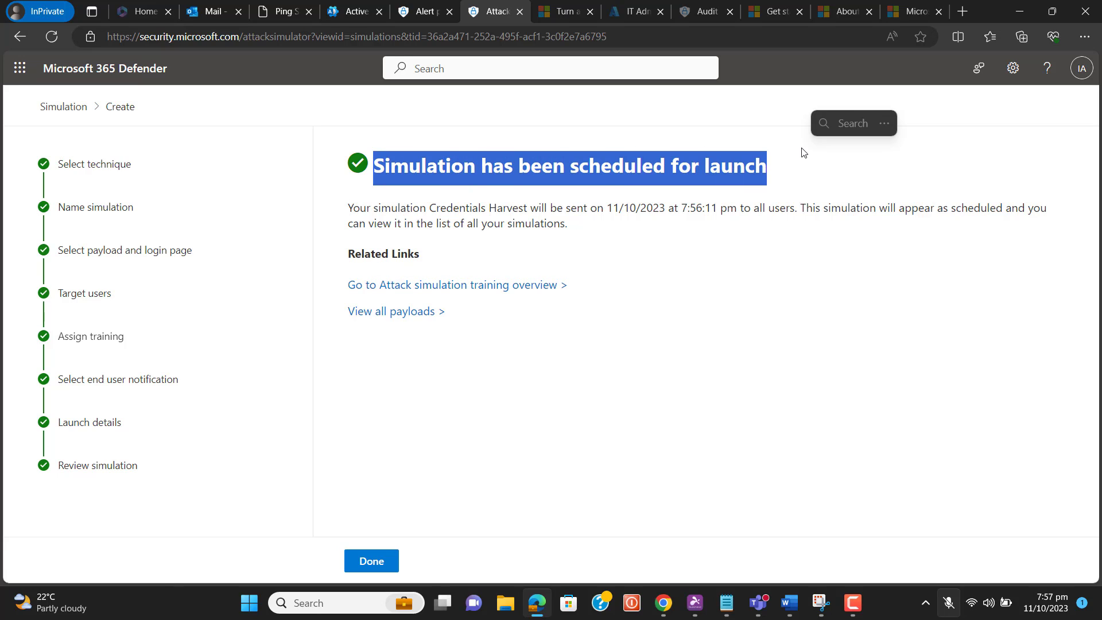
pyautogui.click(746, 214)
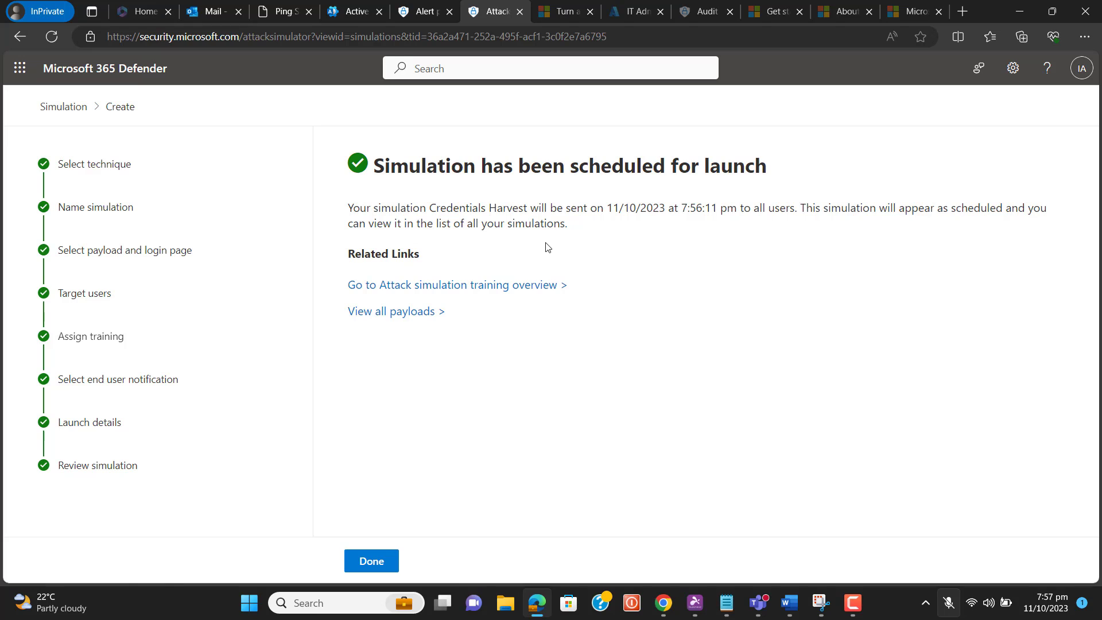
# Step: Open the newest "2 Failed messages to you" simulation email in Outlook and follow its View Returned Messages link
pyautogui.click(195, 5)
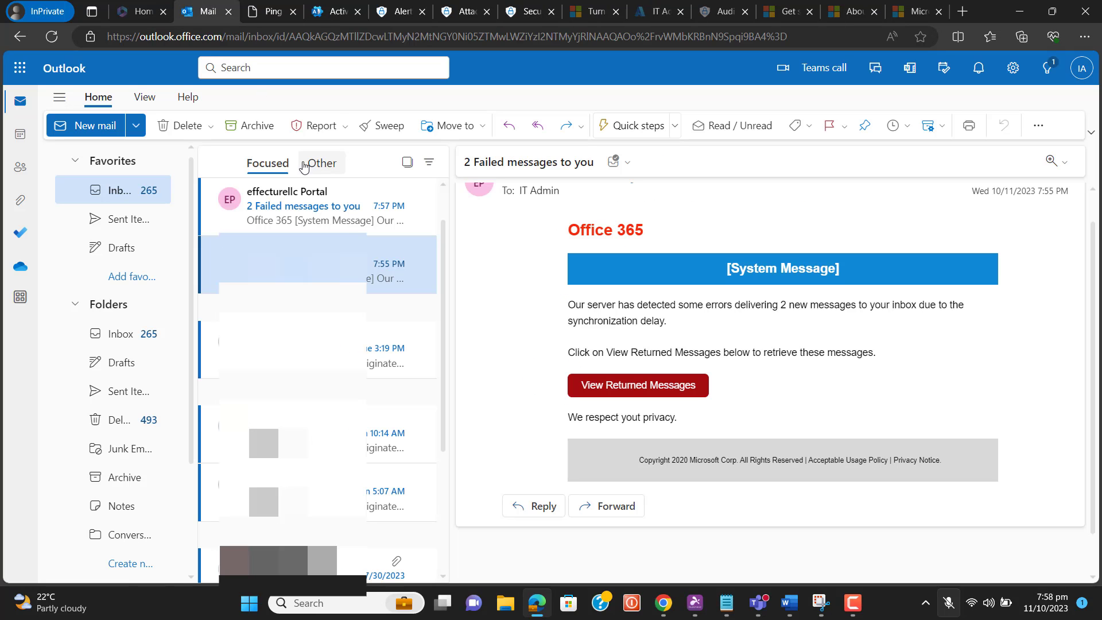
pyautogui.click(297, 207)
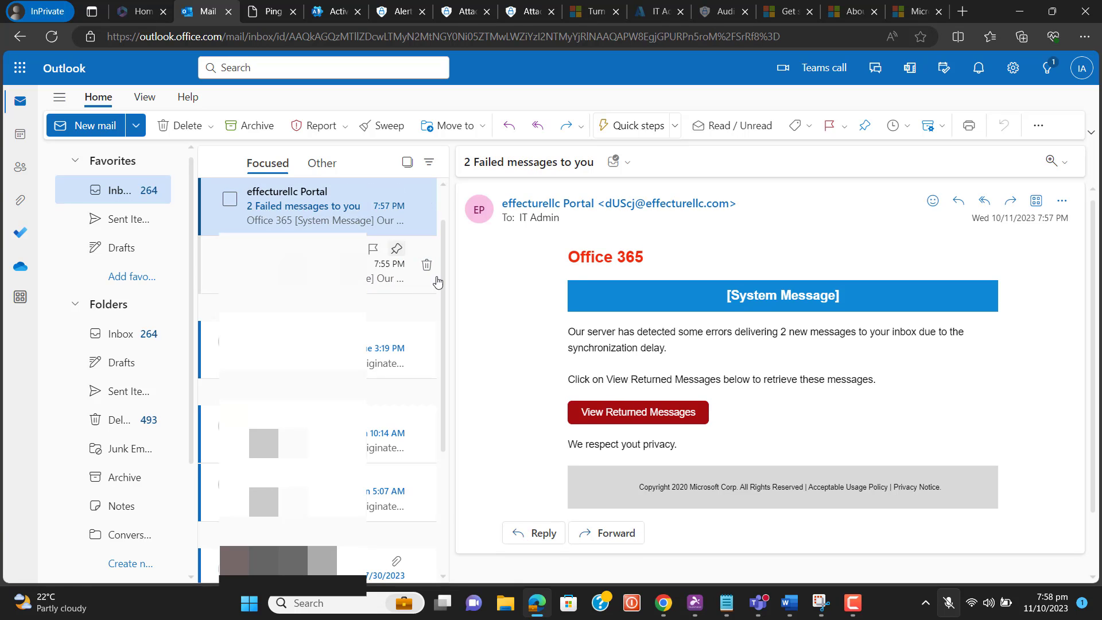
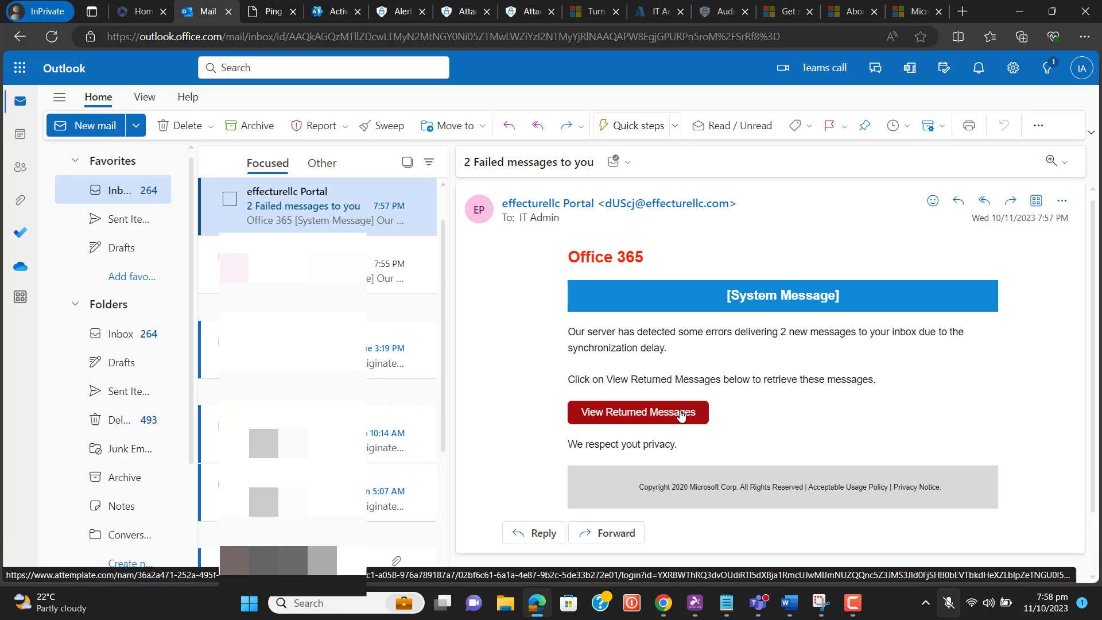
pyautogui.click(681, 414)
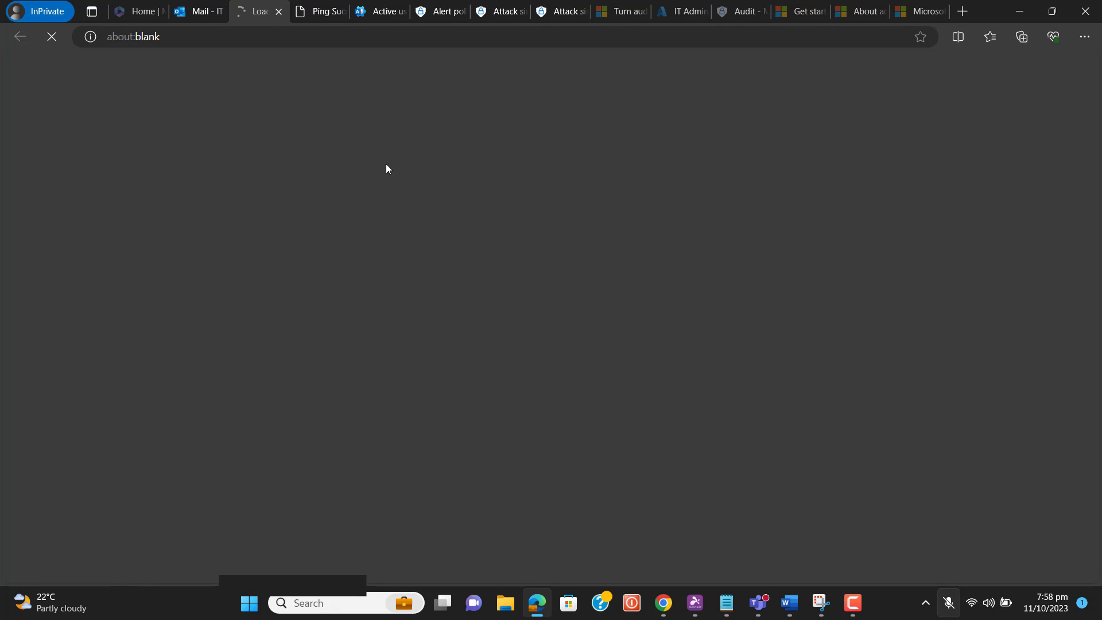
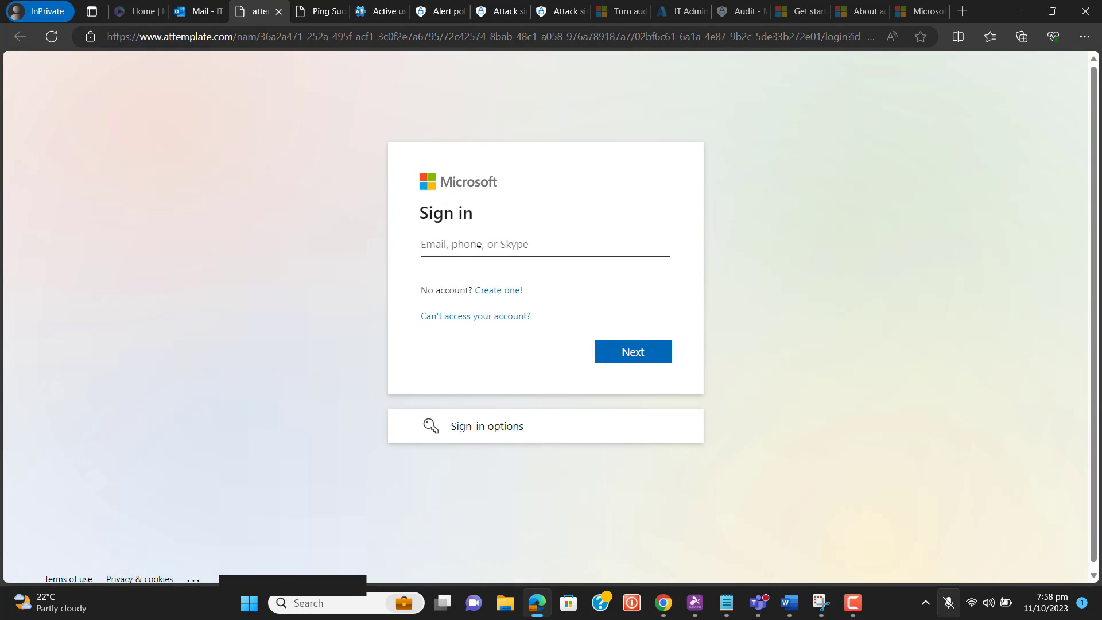
pyautogui.click(478, 243)
pyautogui.click(784, 252)
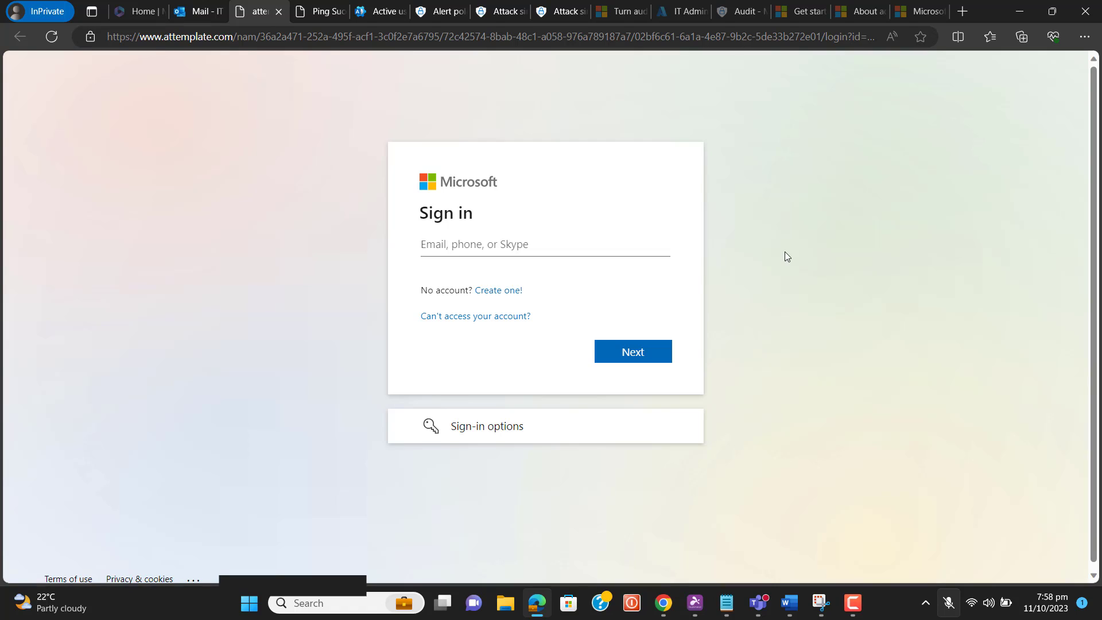
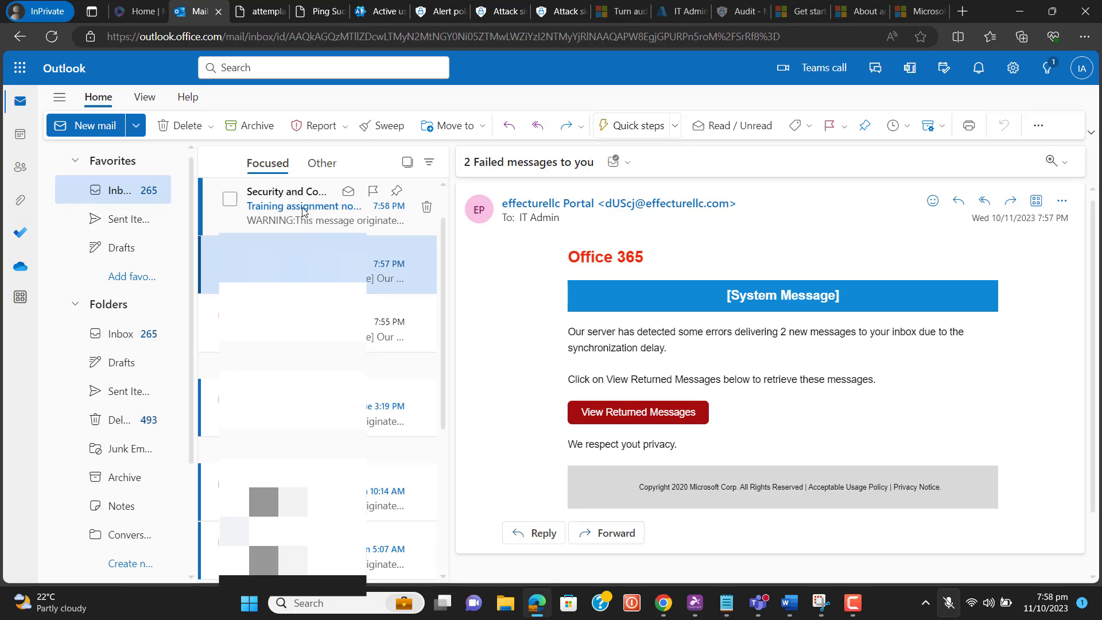
# Step: Open the Training assignment notification email, read it, and go to the assigned training
pyautogui.click(302, 208)
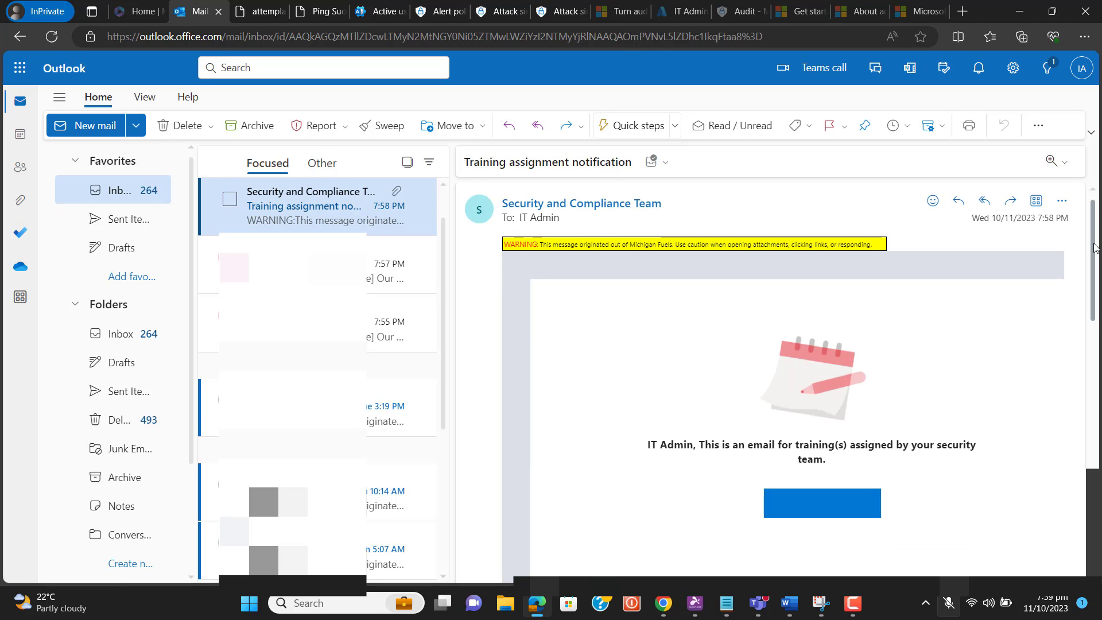
pyautogui.scroll(-4, 734, 269)
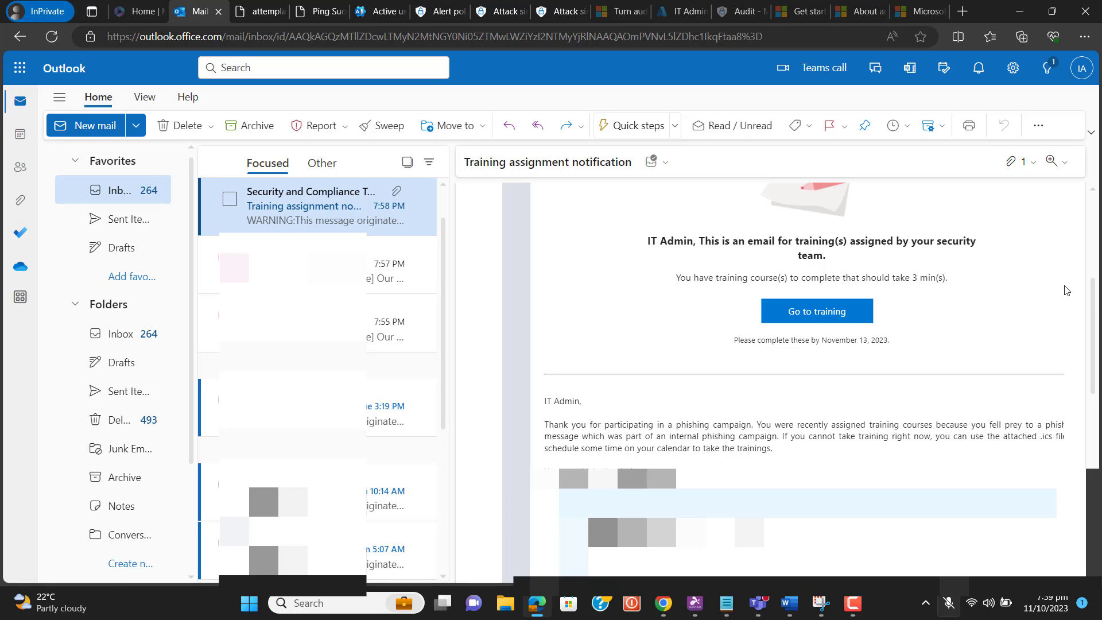
pyautogui.scroll(3, 1096, 311)
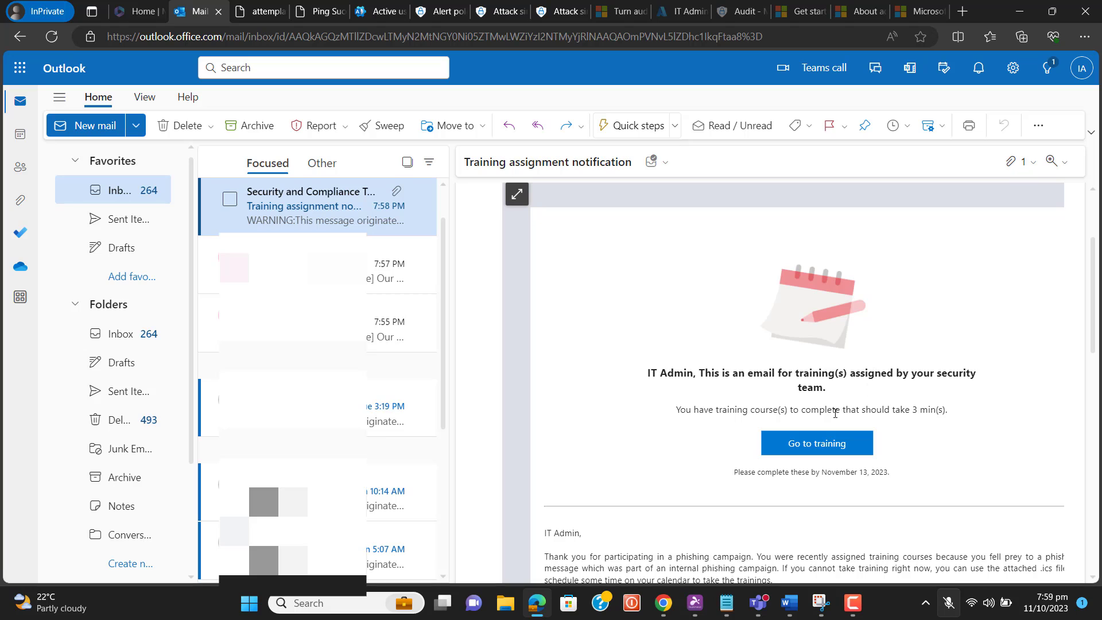
pyautogui.click(819, 442)
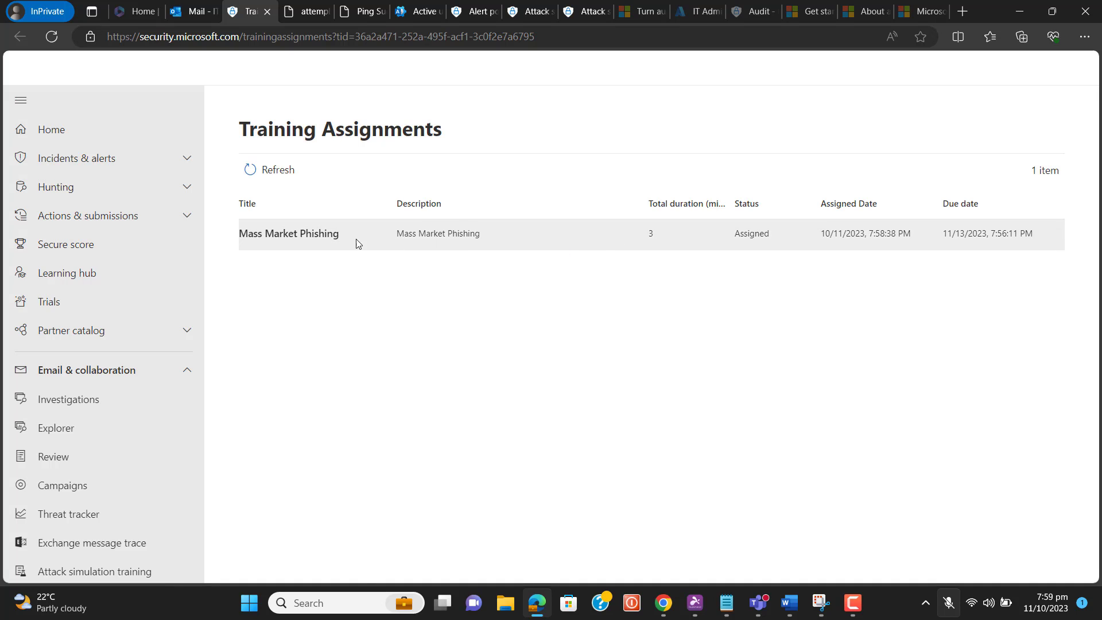
# Step: Open the Mass Market Phishing training assignment, enlarge the page, and start the course
pyautogui.click(315, 238)
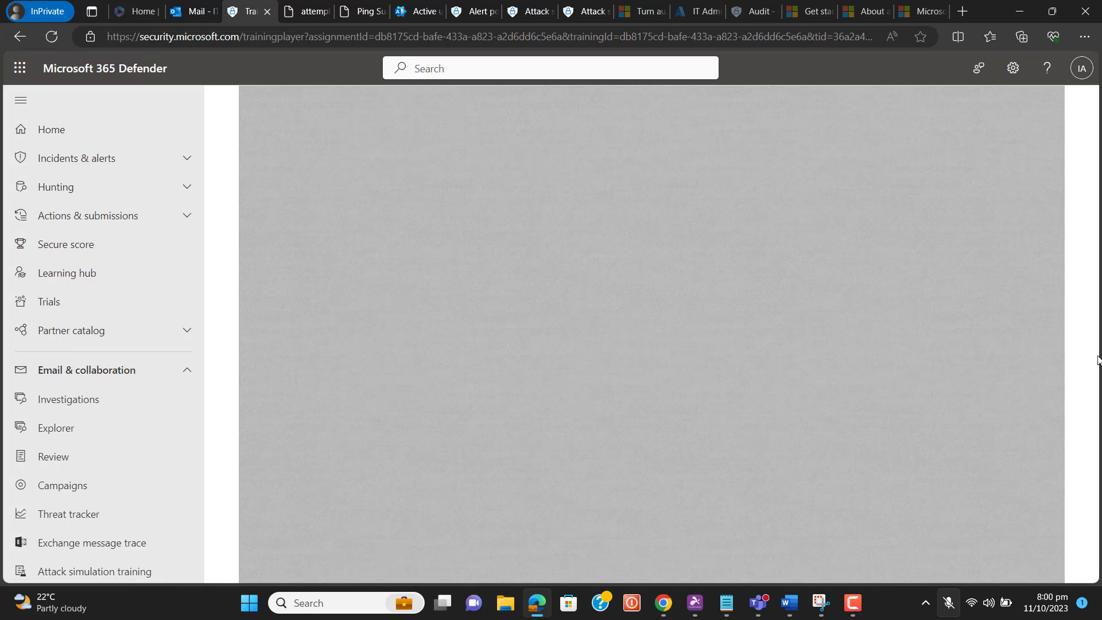
pyautogui.hotkey('ctrl', '+')
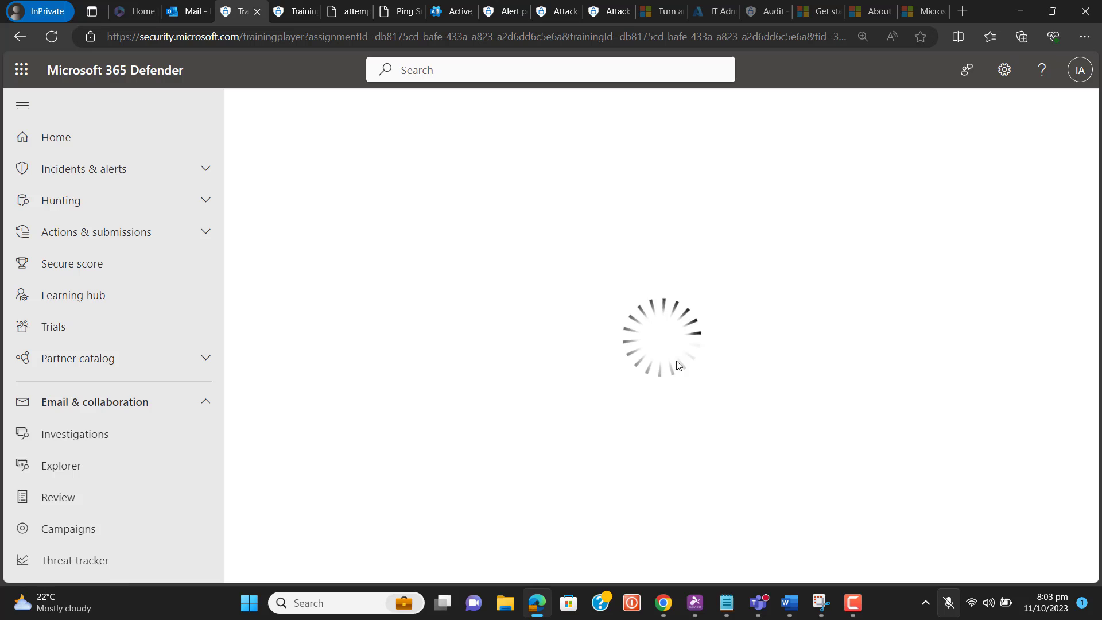
pyautogui.click(297, 7)
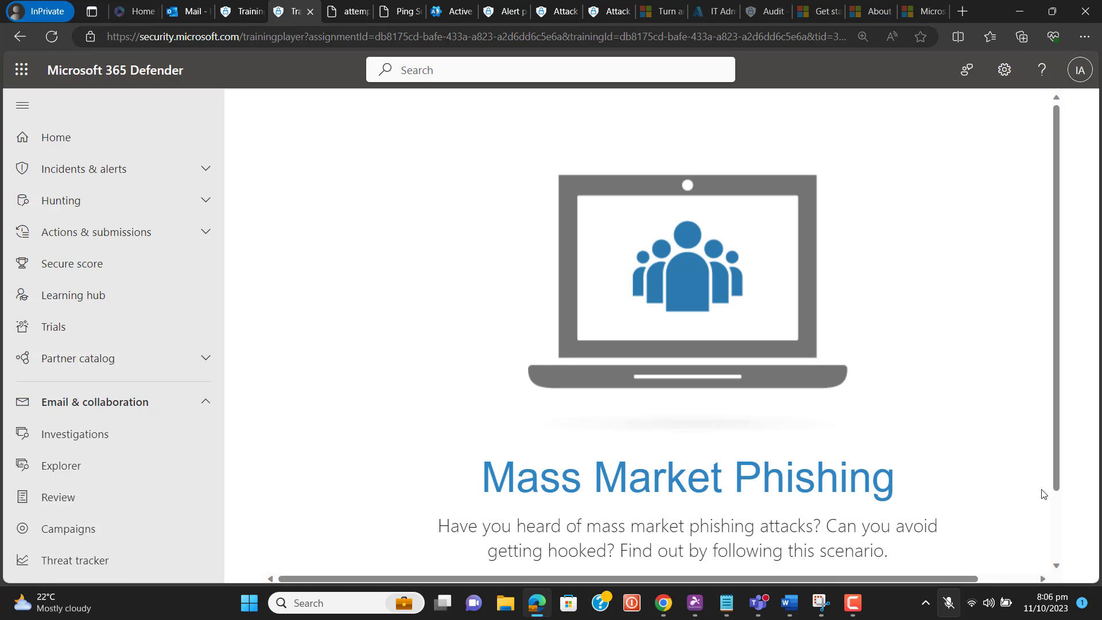
pyautogui.moveTo(1058, 469); pyautogui.dragTo(1049, 526)
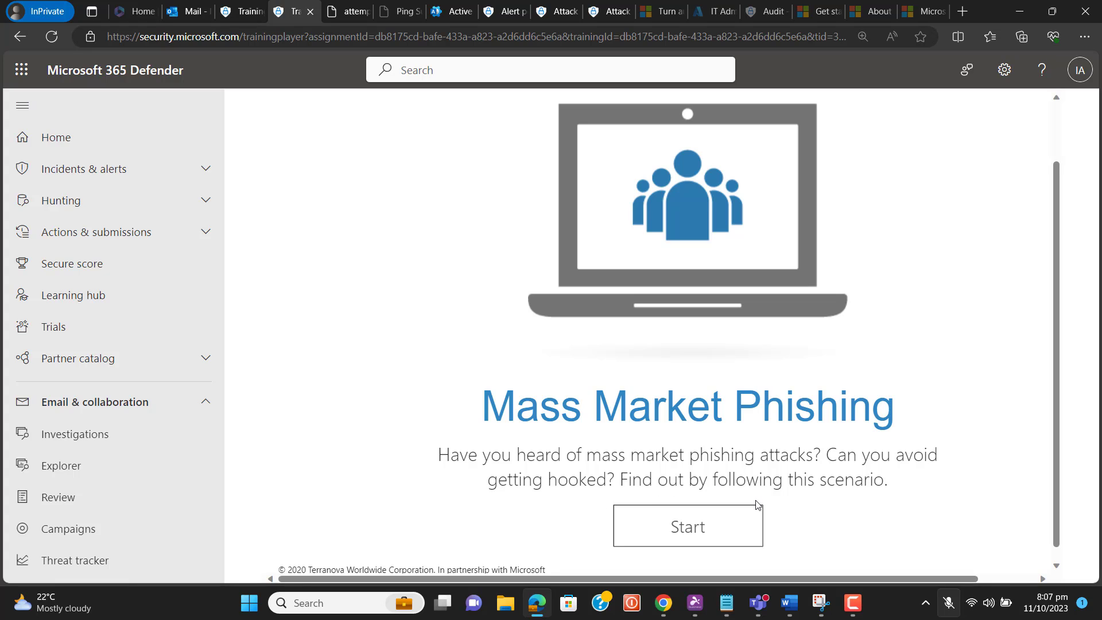
pyautogui.click(722, 527)
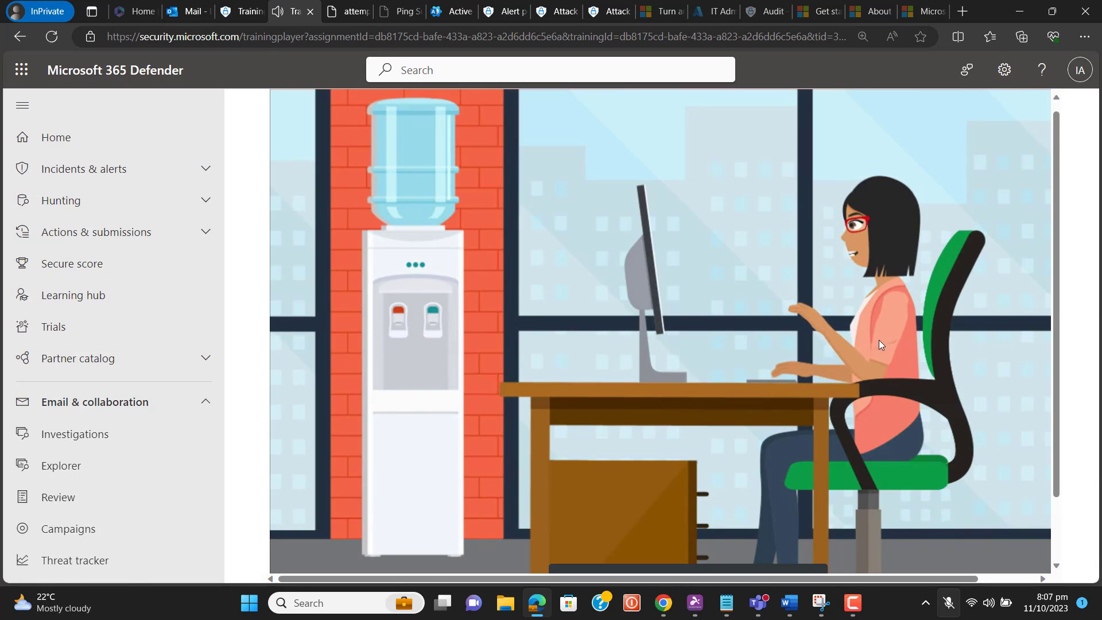
# Step: Pause the Mass Market Phishing training video
pyautogui.scroll(-1, 1052, 300)
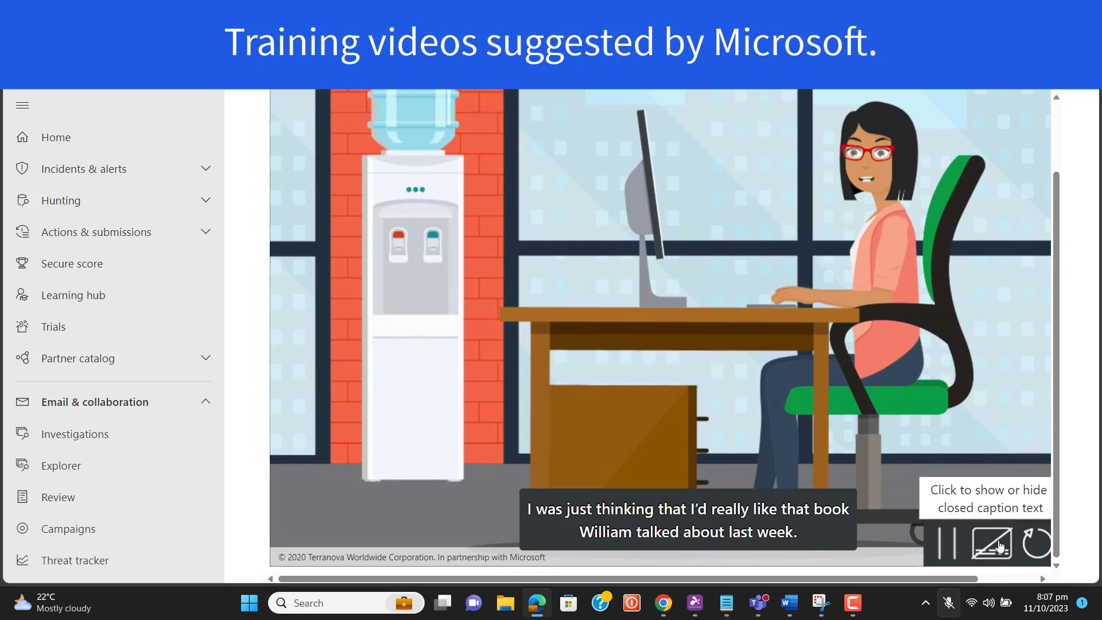
pyautogui.click(960, 546)
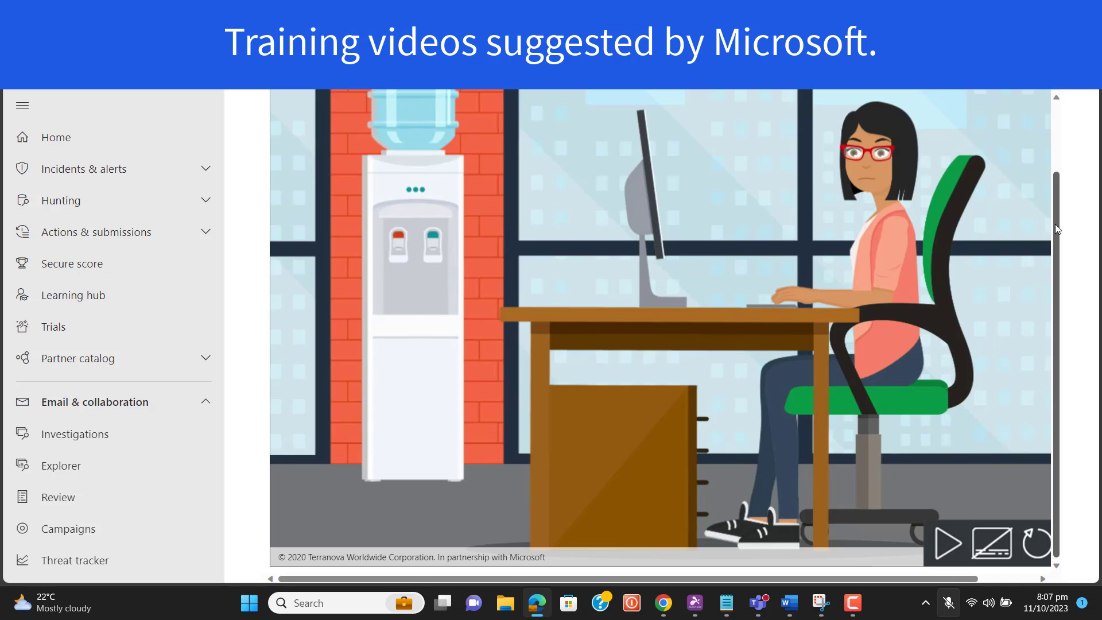
pyautogui.scroll(2, 1059, 173)
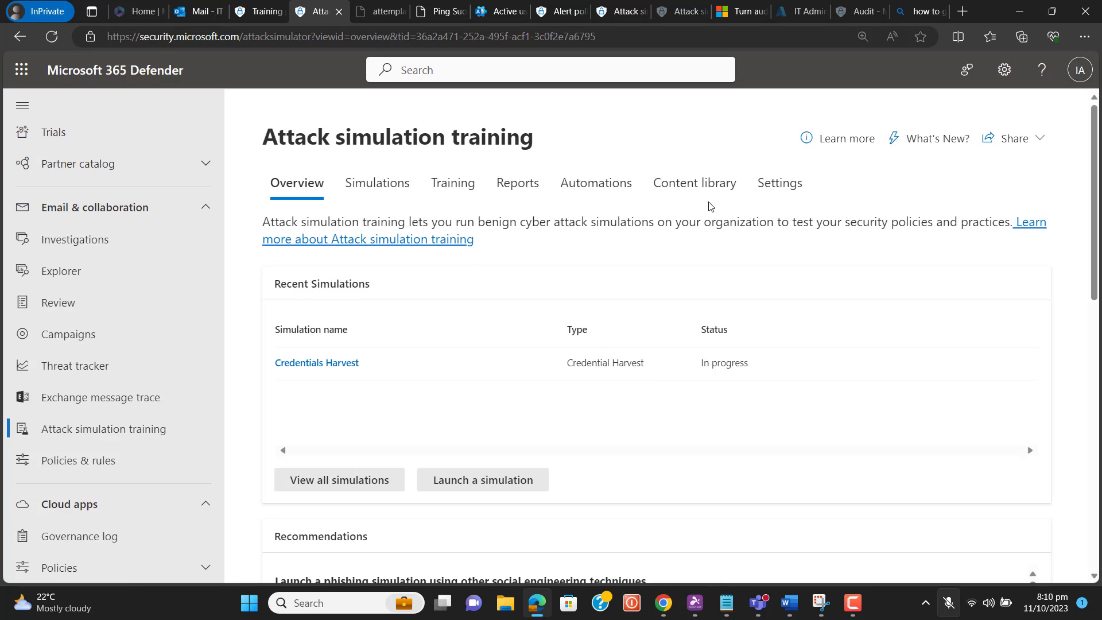
# Step: Review the Training Campaigns and Reports pages of Attack simulation training, and return to the Overview of recent simulations
pyautogui.click(457, 195)
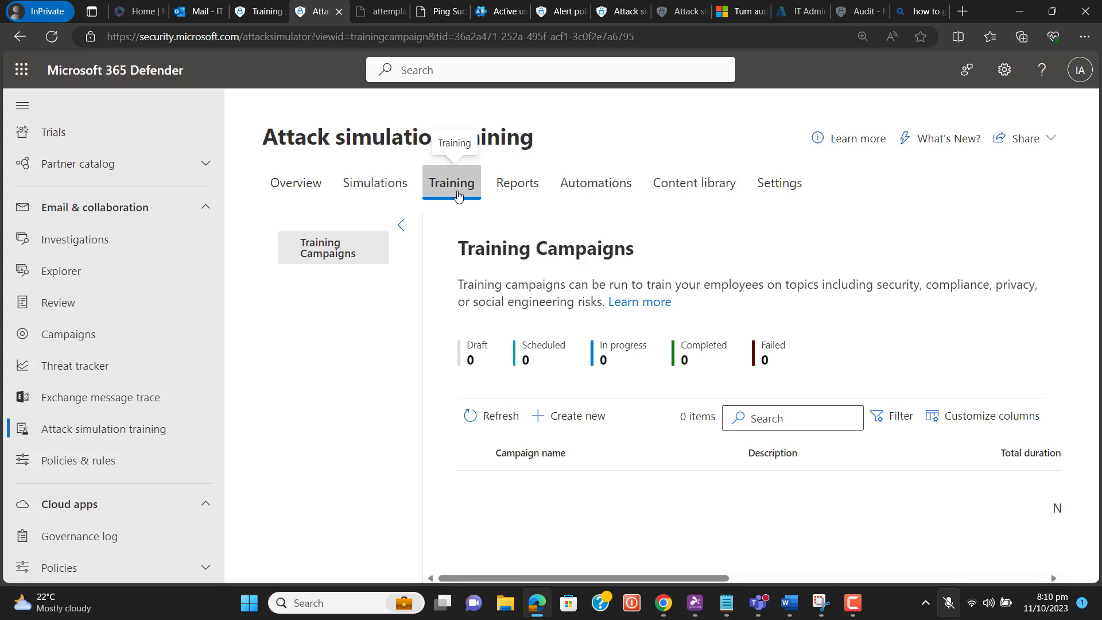
pyautogui.click(508, 195)
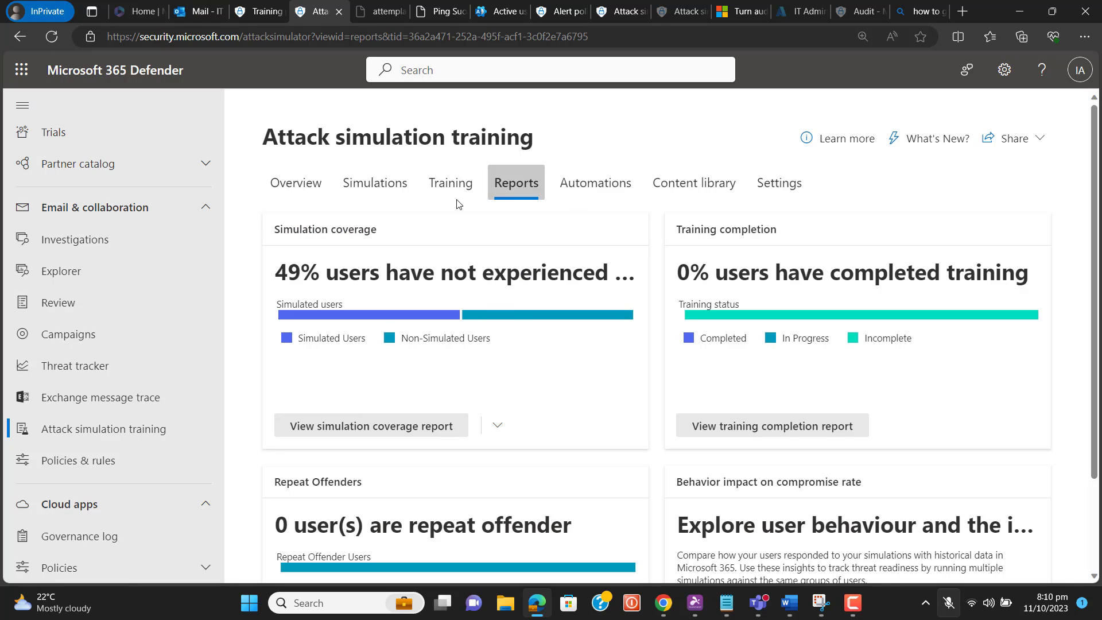
pyautogui.click(311, 196)
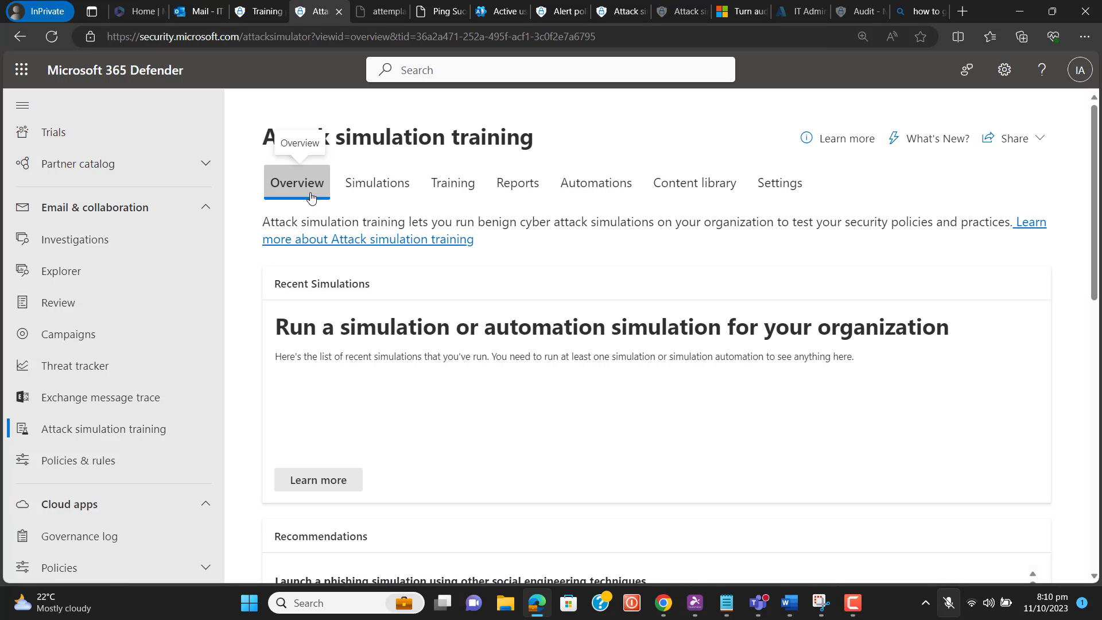
pyautogui.click(310, 197)
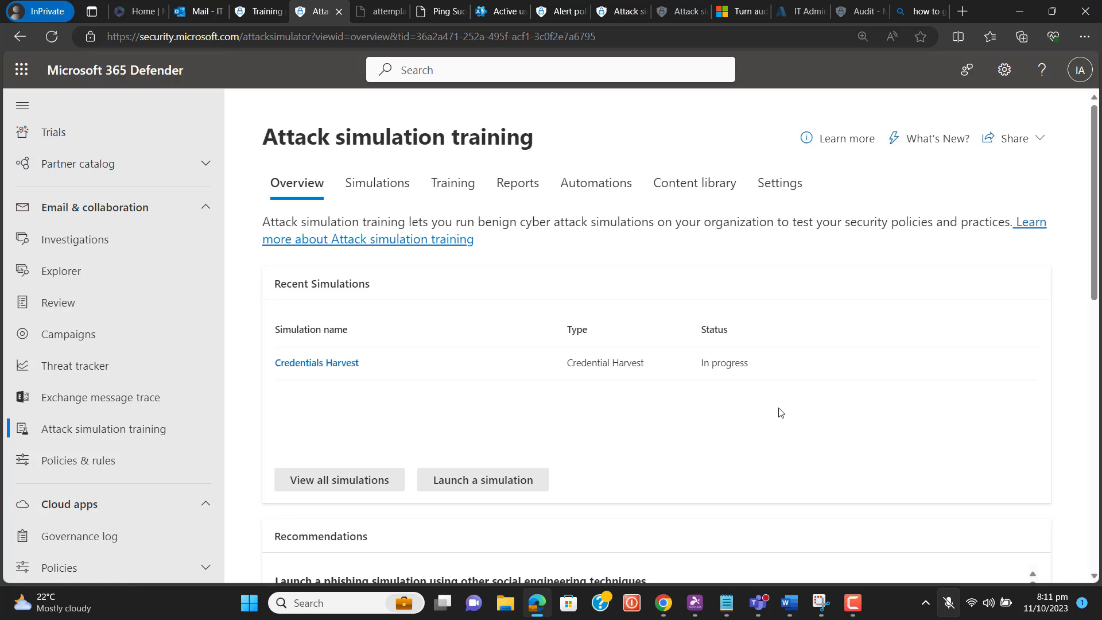
# Step: Switch to the other open Attack simulation training page and dismiss its welcome dialog
pyautogui.click(443, 38)
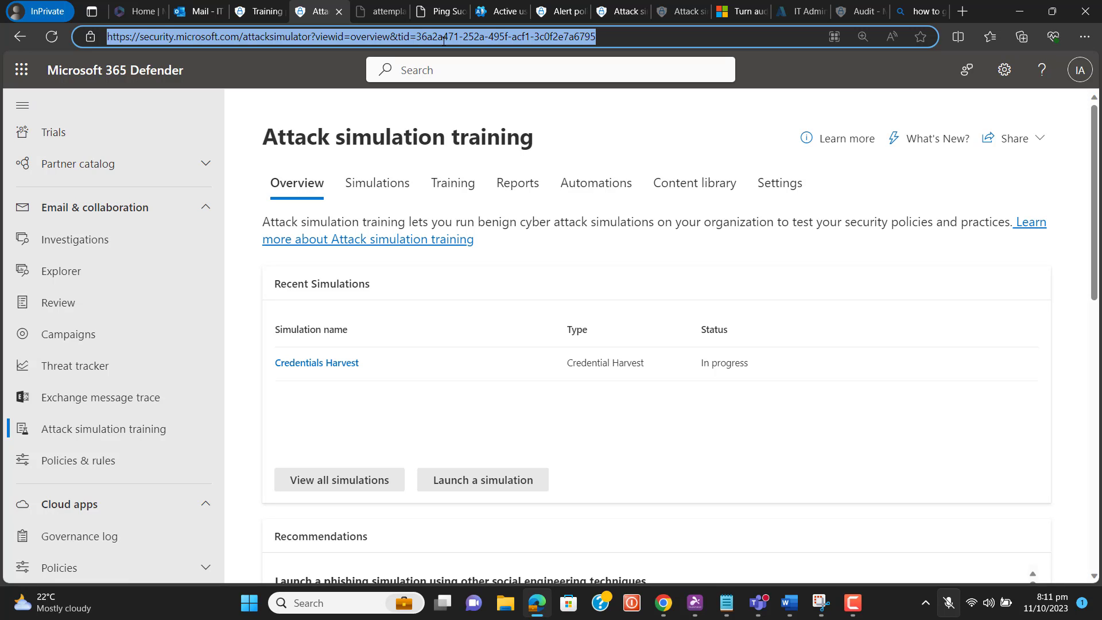
pyautogui.click(264, 11)
pyautogui.click(314, 12)
pyautogui.click(683, 11)
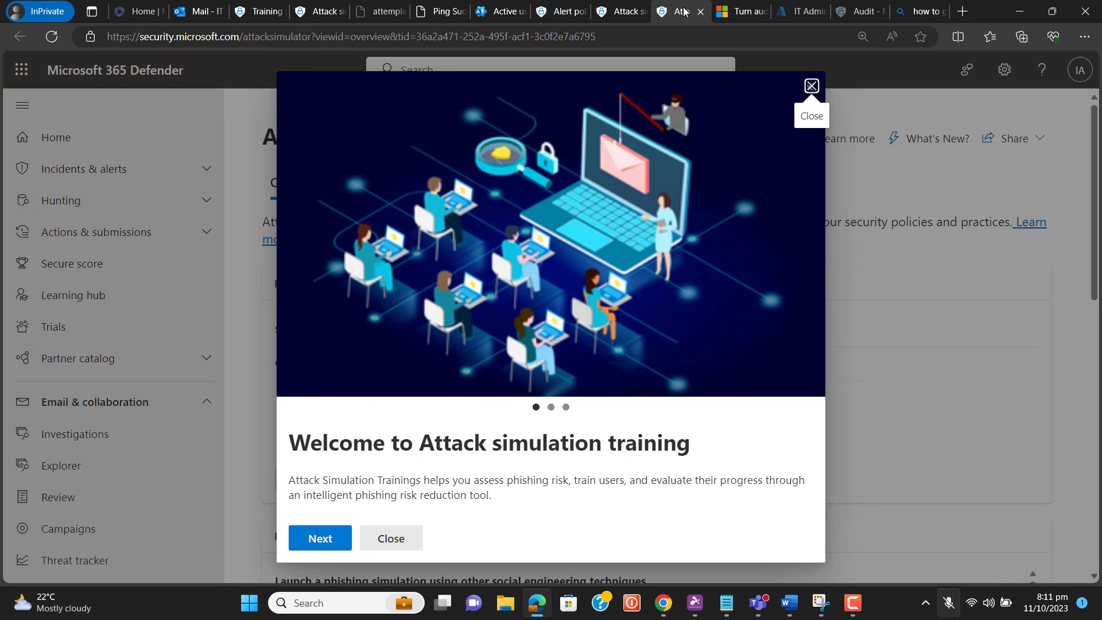
pyautogui.click(811, 86)
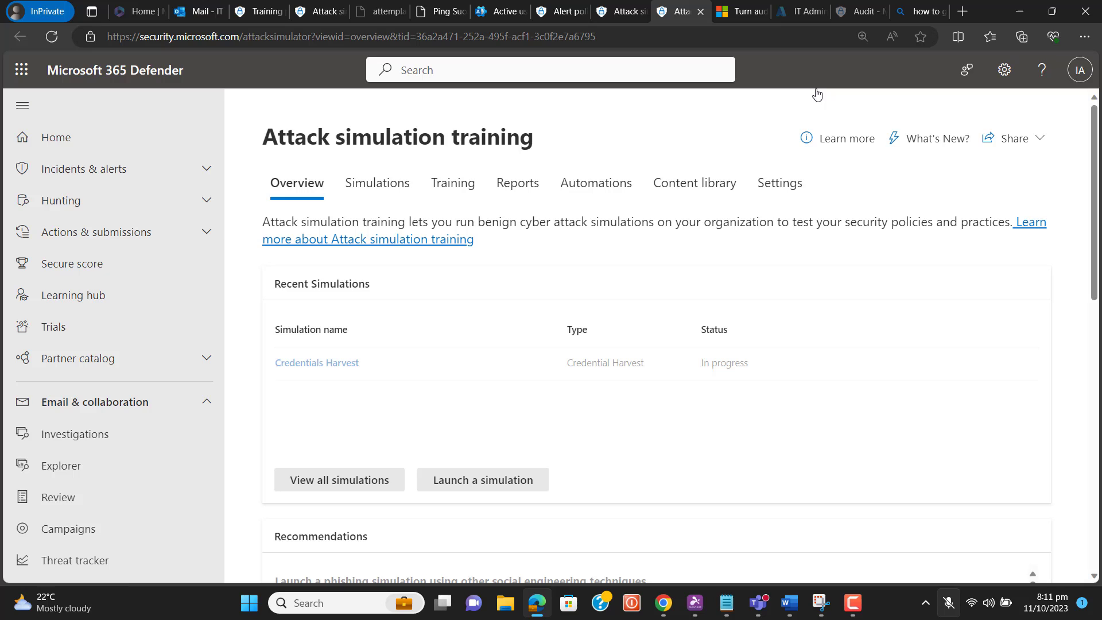
pyautogui.click(802, 11)
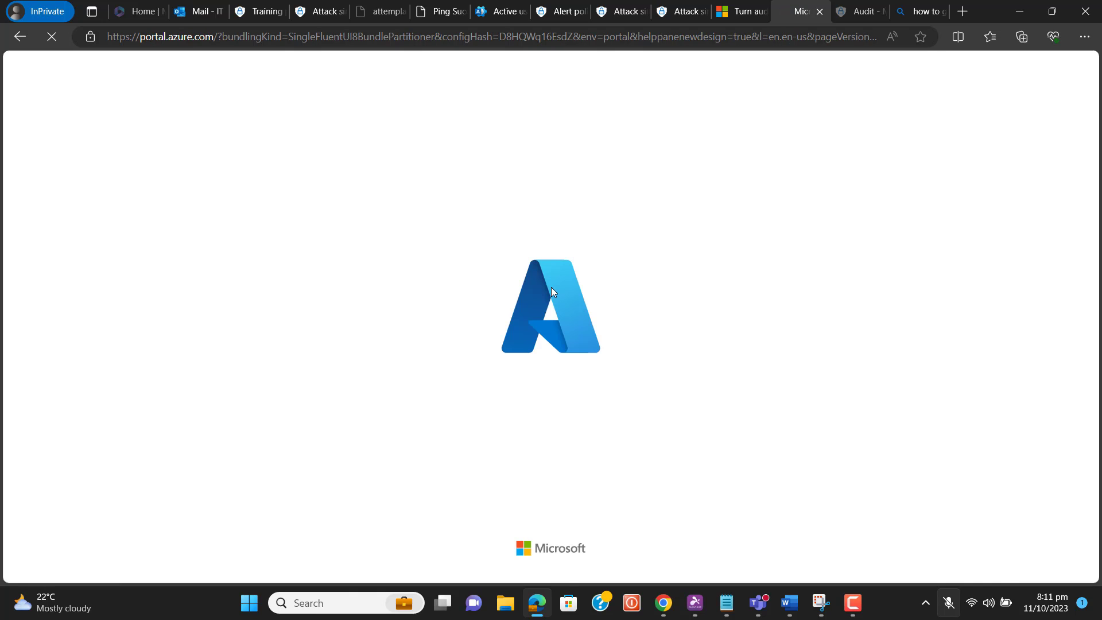
pyautogui.click(1019, 11)
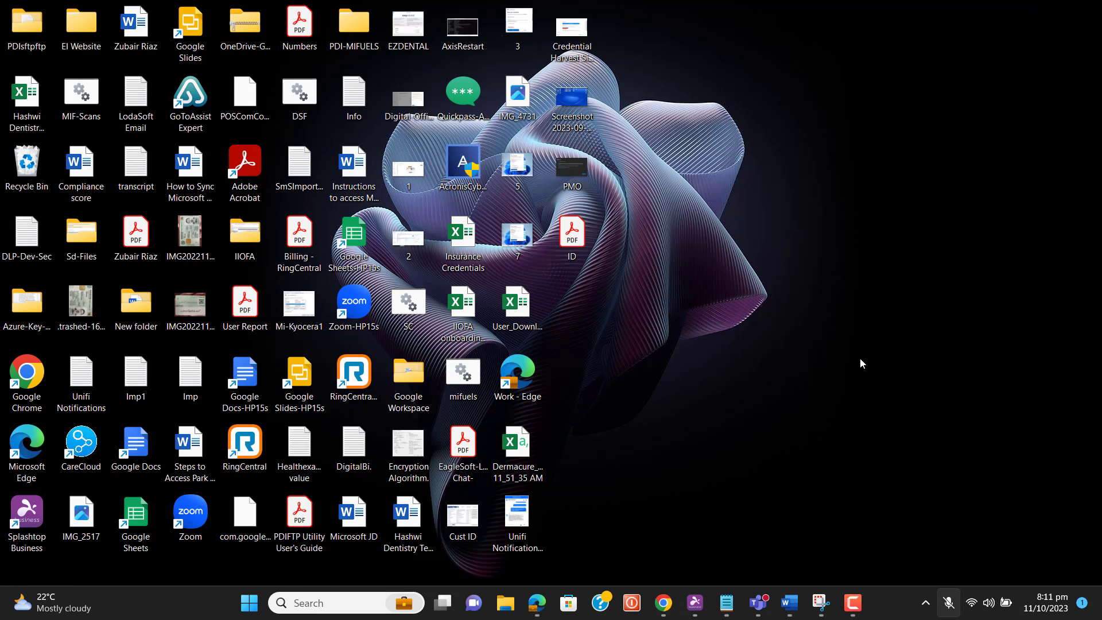
pyautogui.click(853, 602)
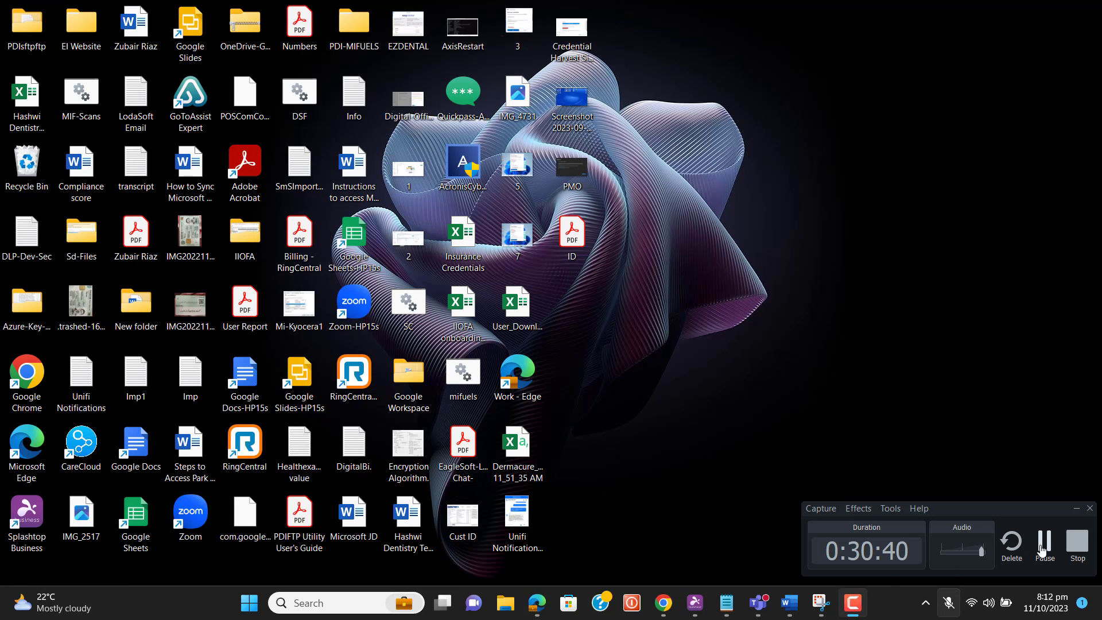